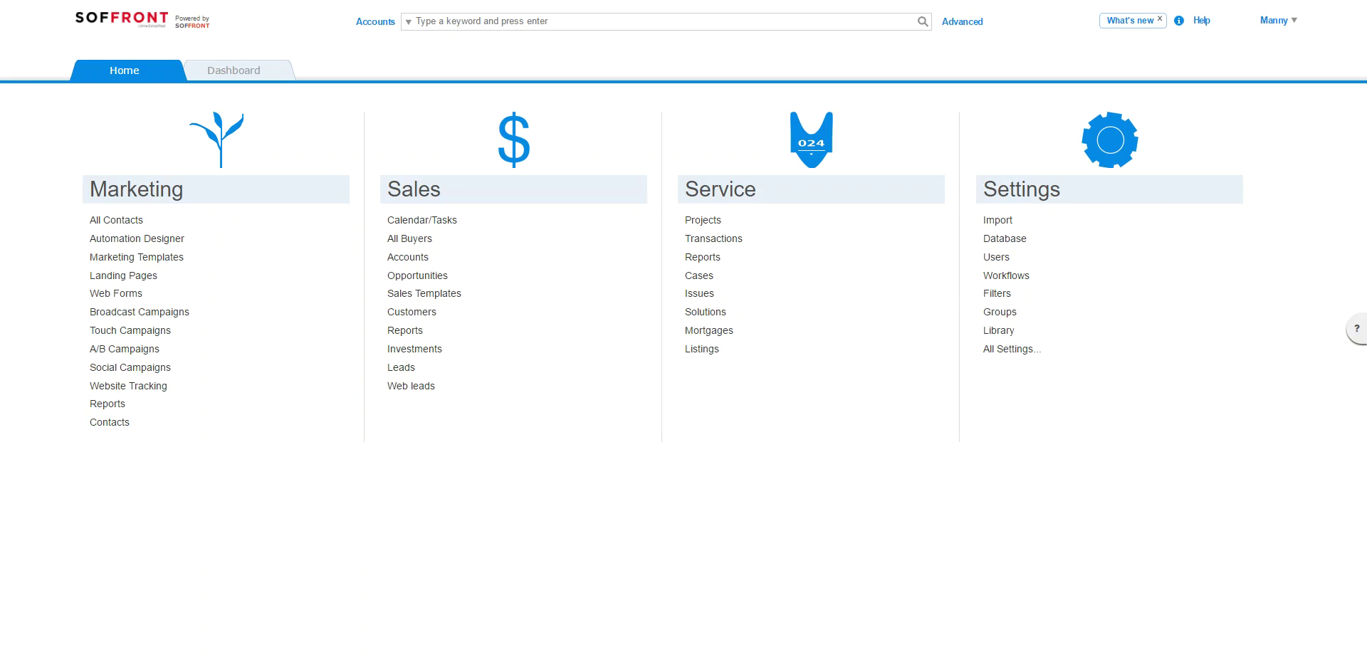
Create a new automated campaign in the Automation Designer from the blank Start from scratch template.
click(172, 240)
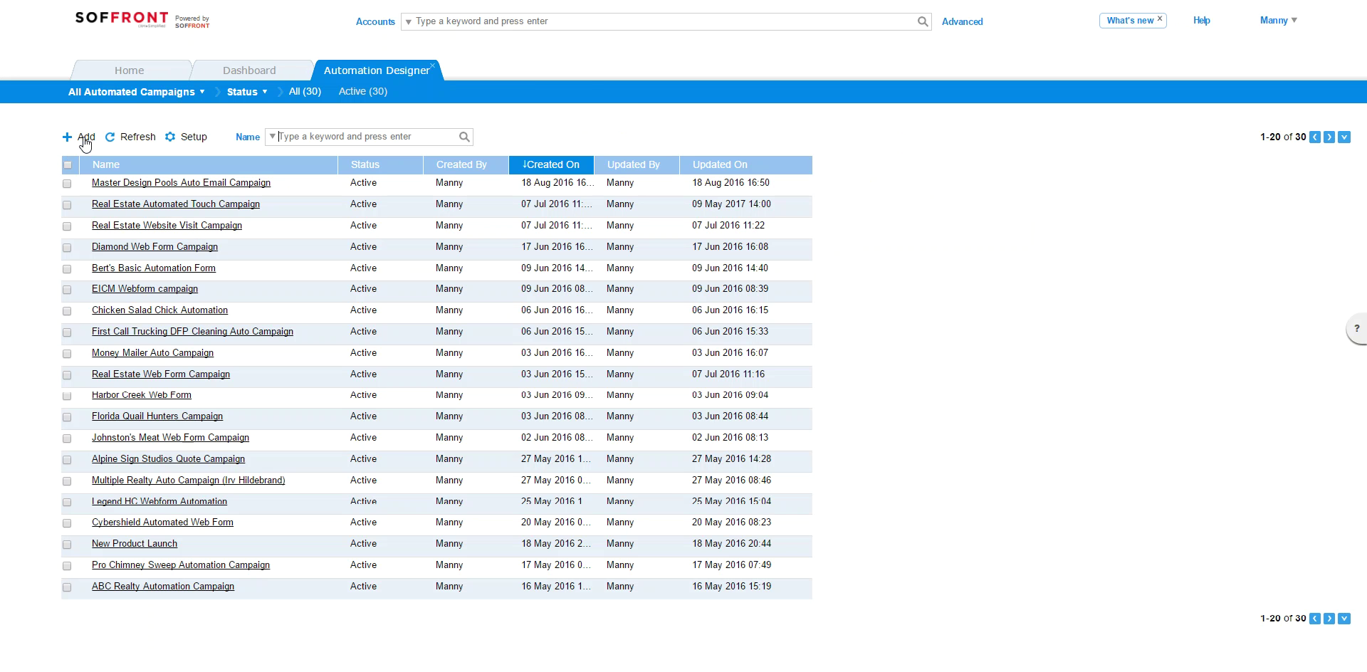
click(83, 137)
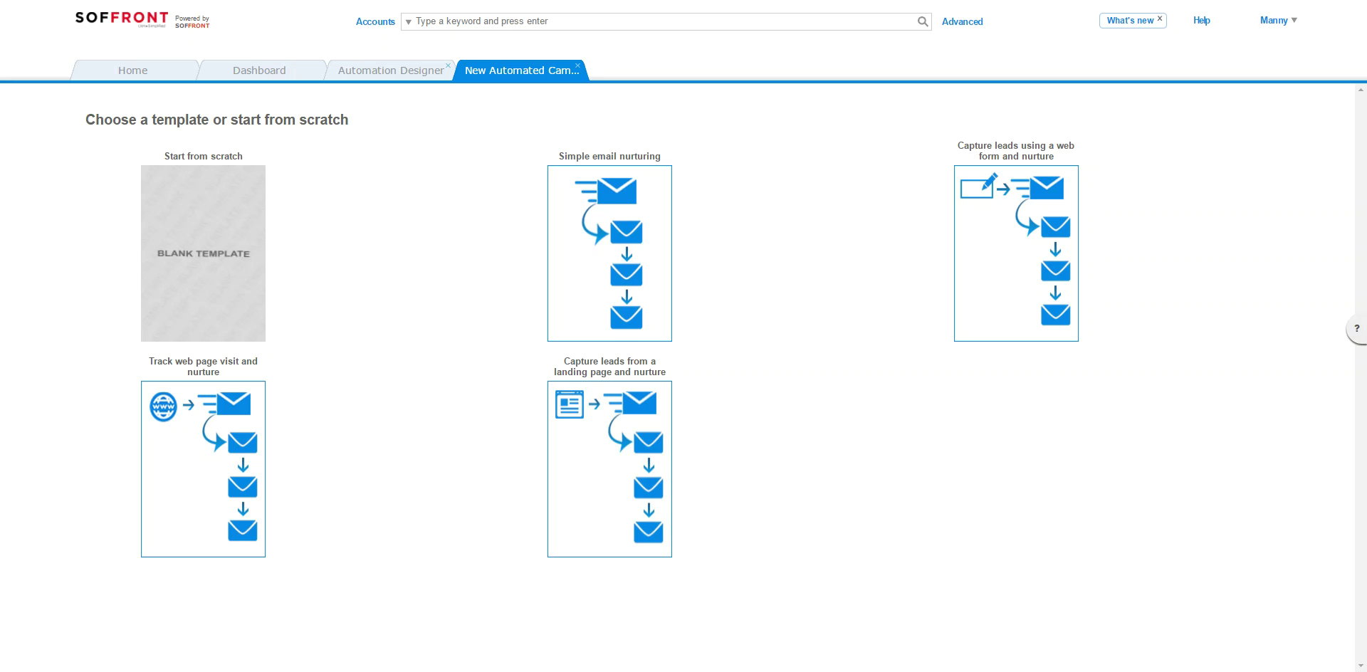
mouse_move(220, 242)
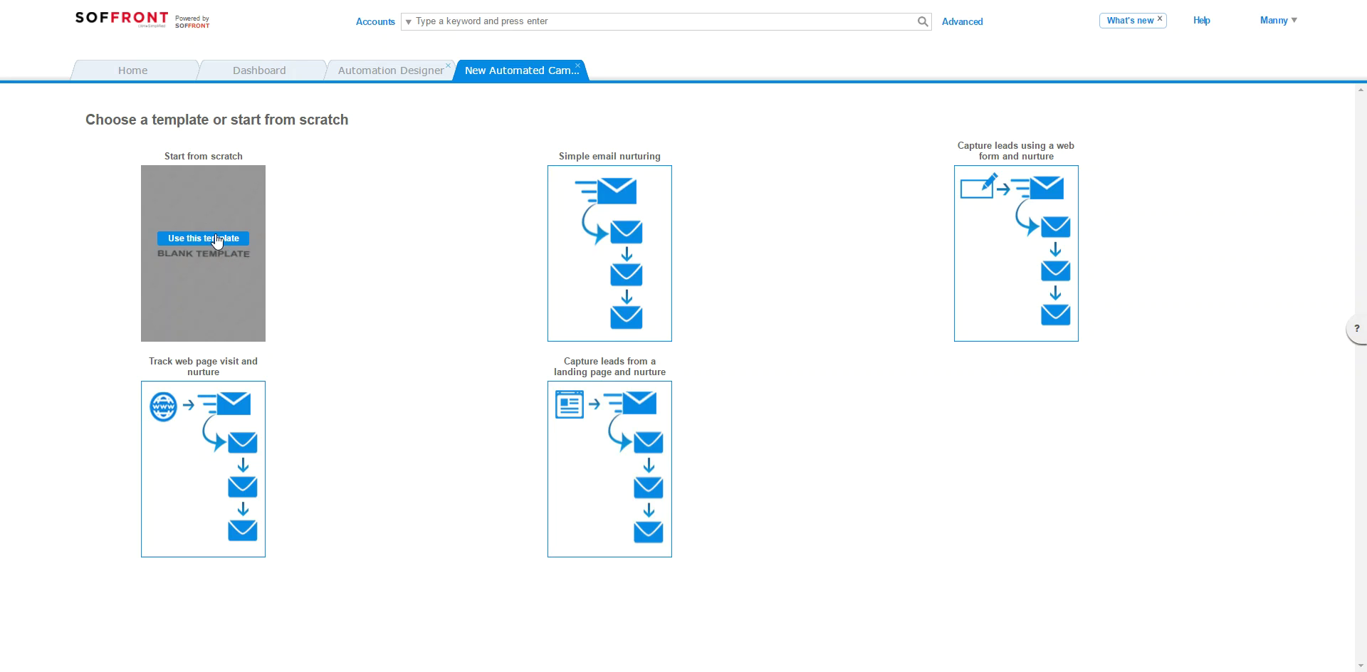
click(218, 240)
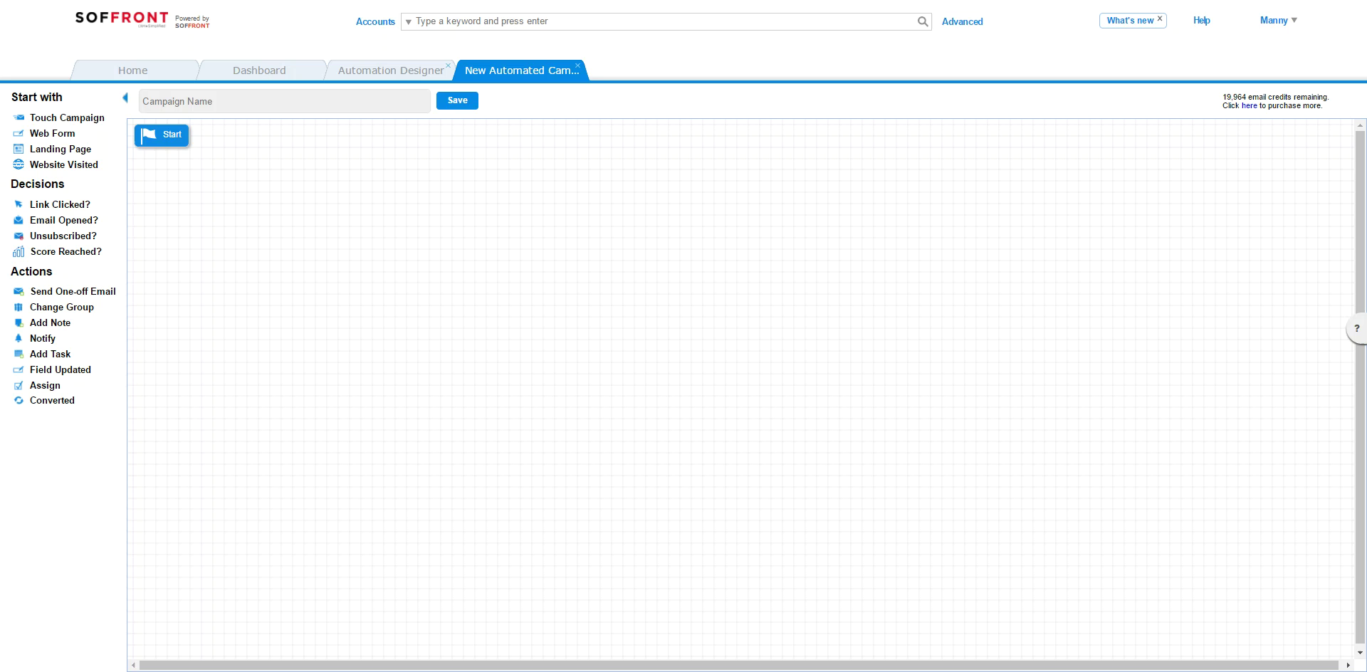
Add a Touch Campaign element to the canvas after the Start node and name it June Campaign.
drag(85, 118, 395, 219)
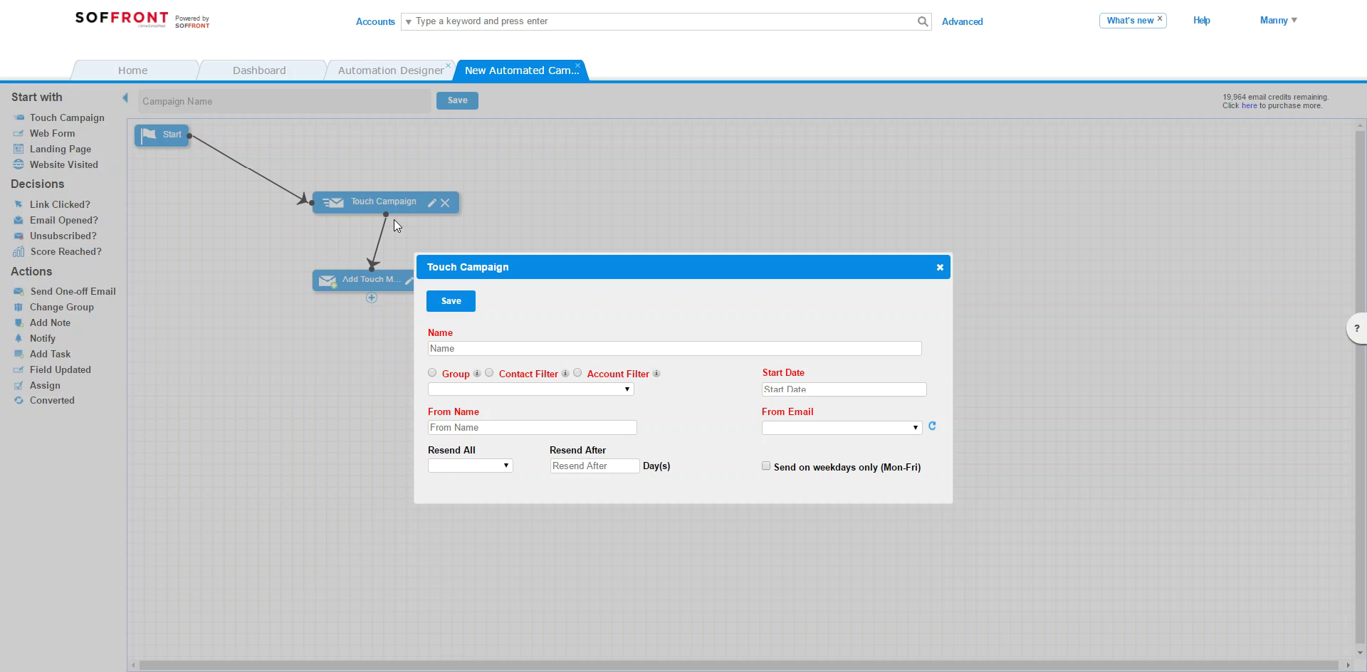
text(June)
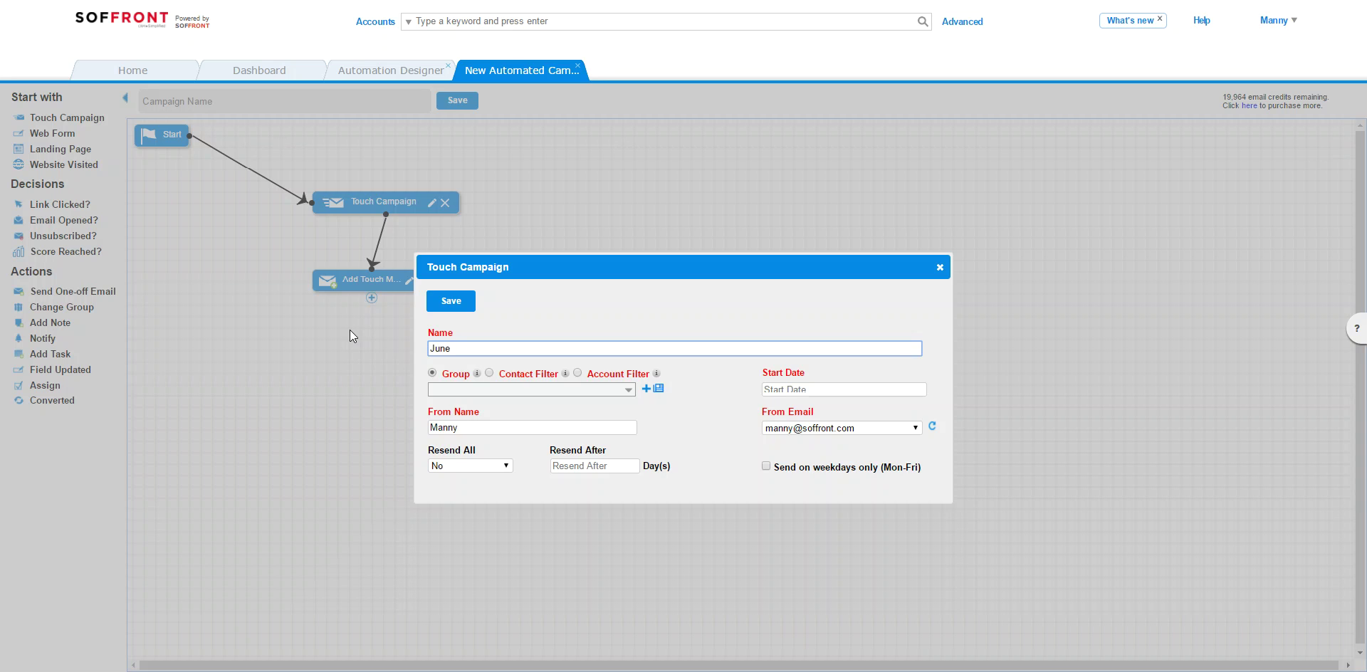
text( Campaign)
Choose the group "new grp" as the recipients of the touch campaign.
click(531, 389)
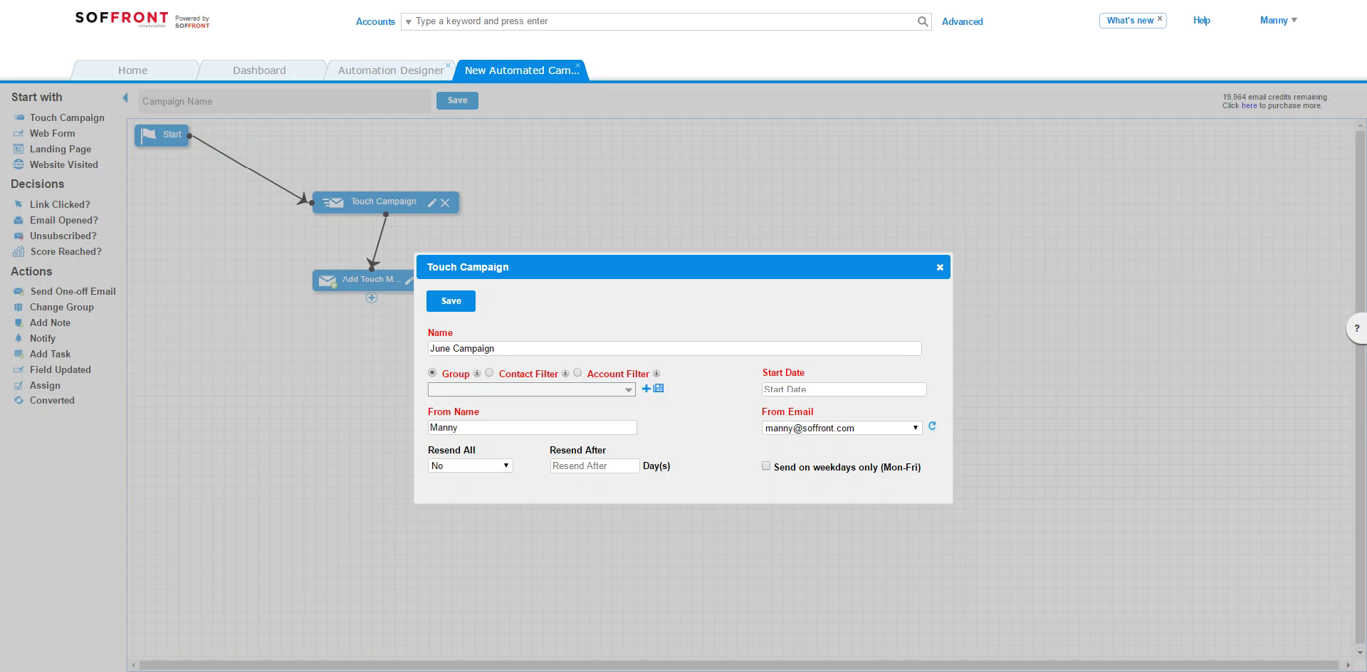
click(627, 390)
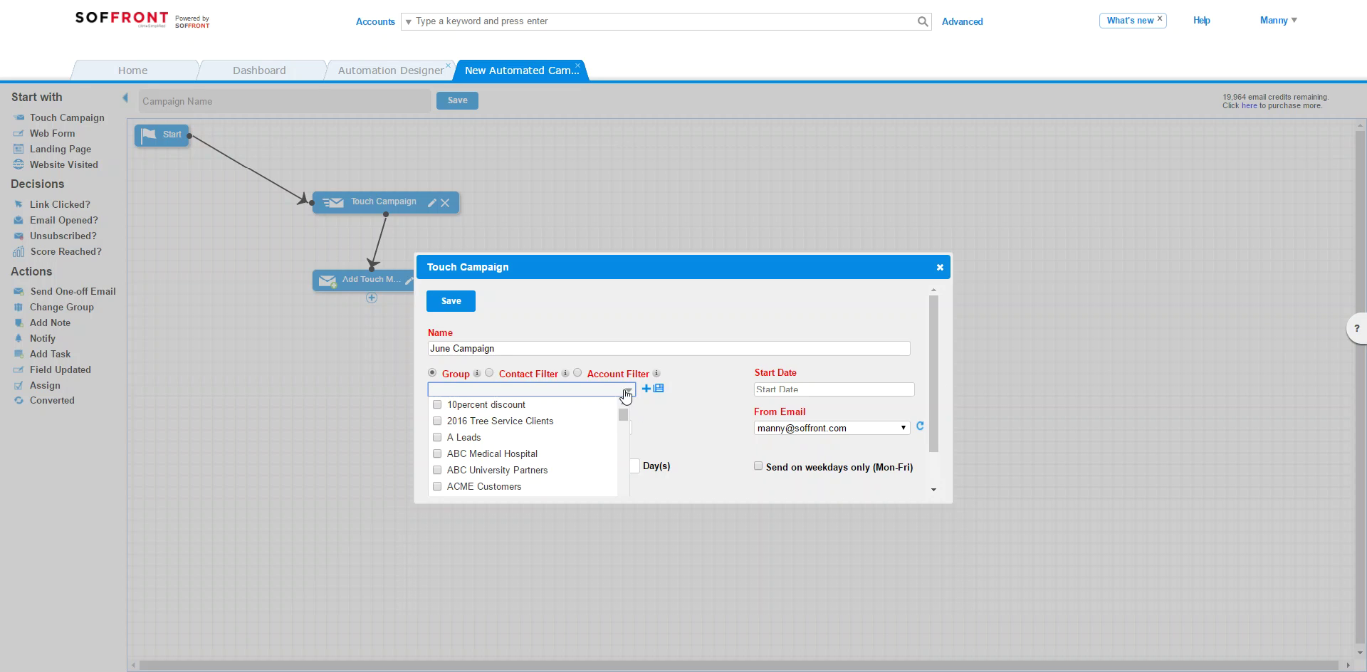
scroll(568, 427, down, 10)
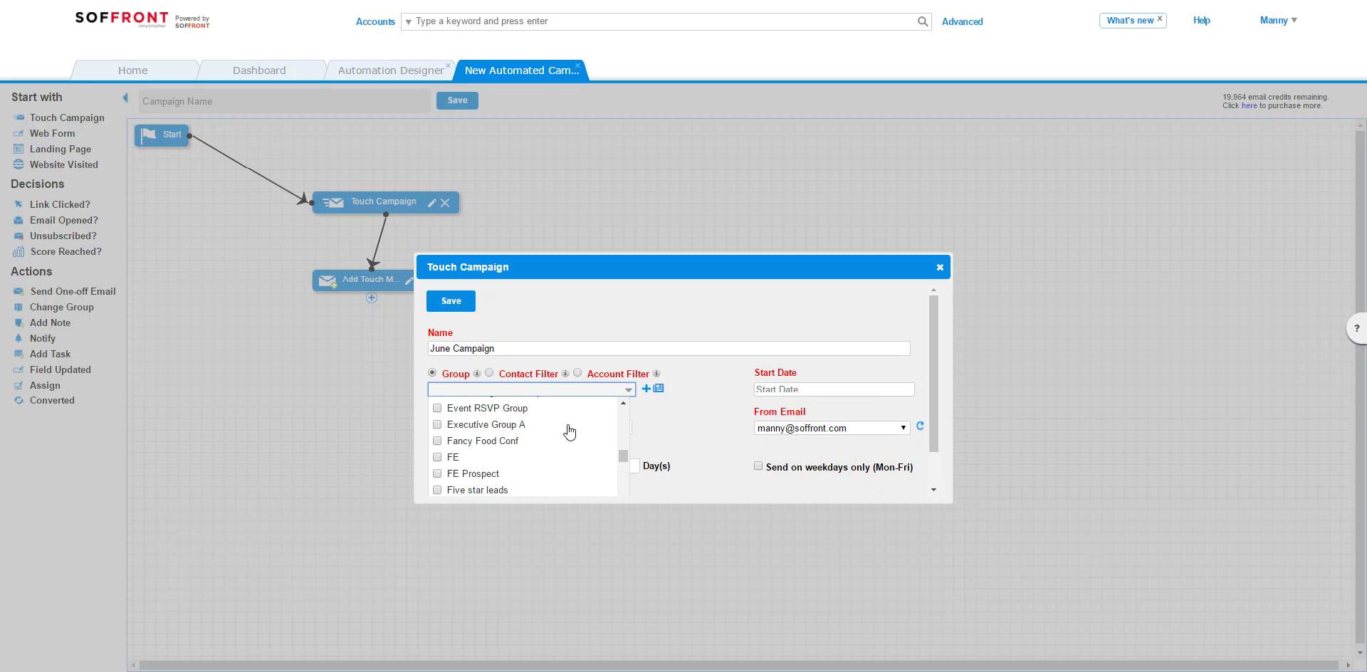
scroll(558, 446, down, 3)
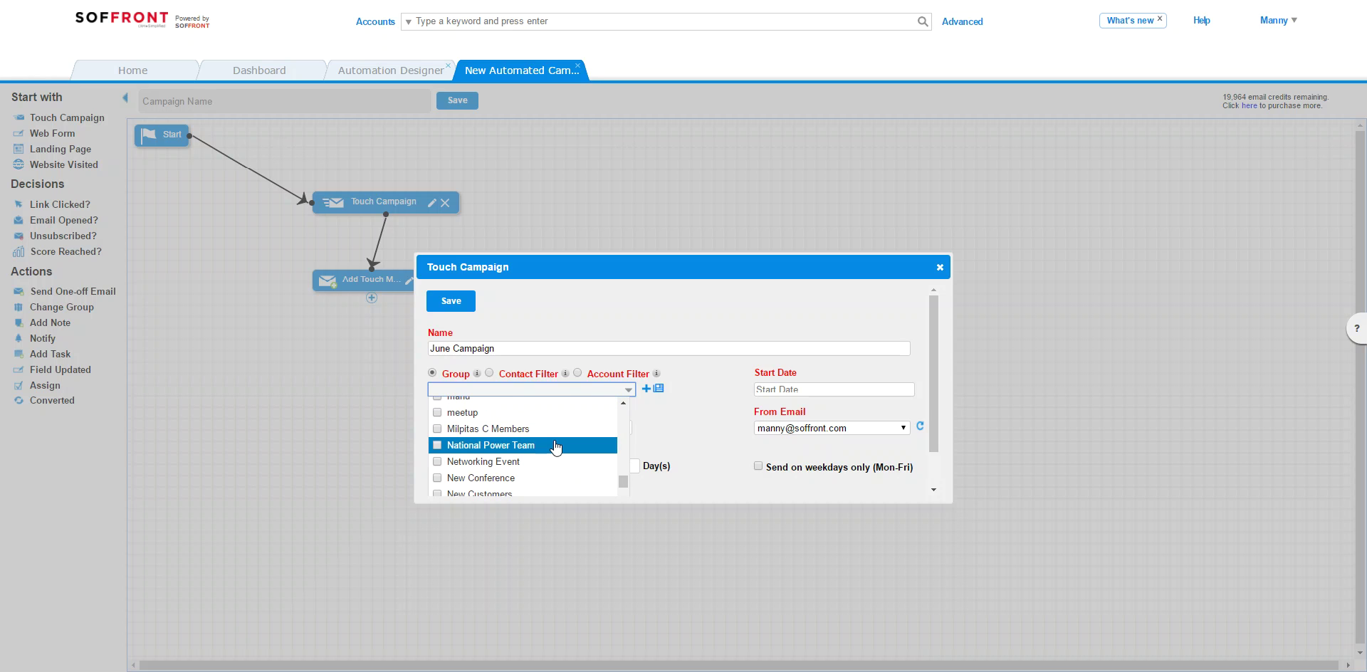
scroll(536, 467, down, 2)
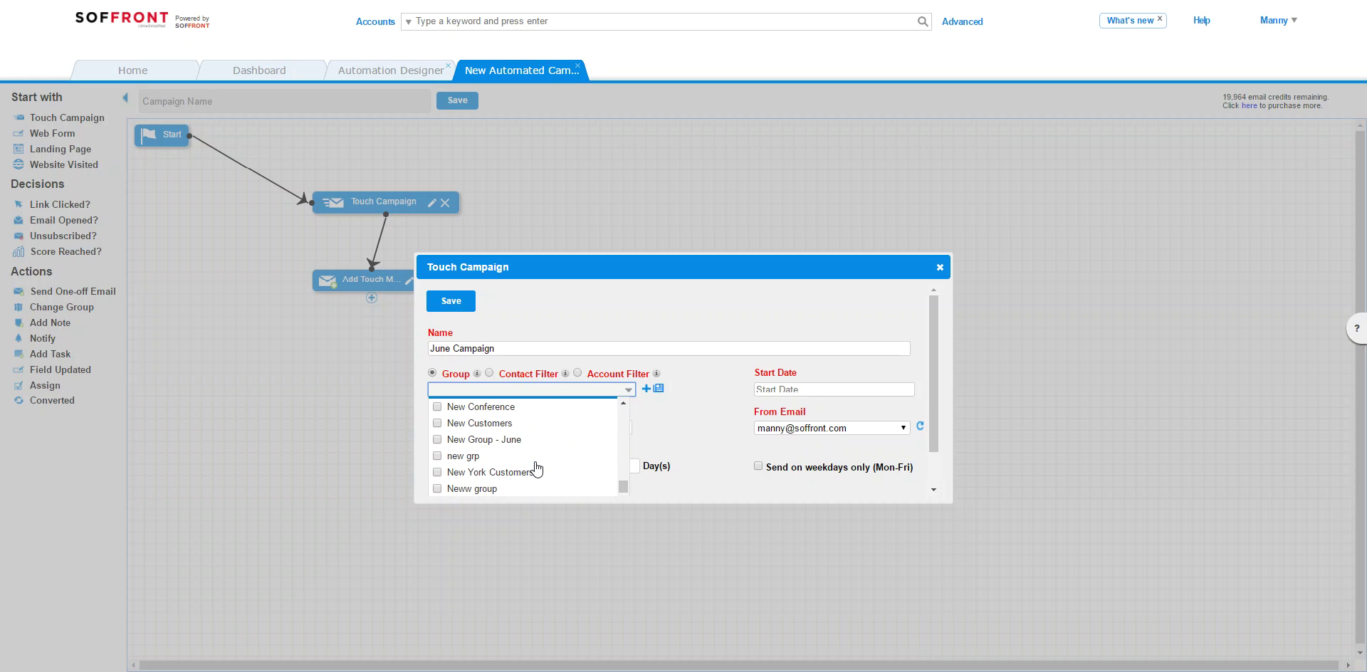
click(531, 456)
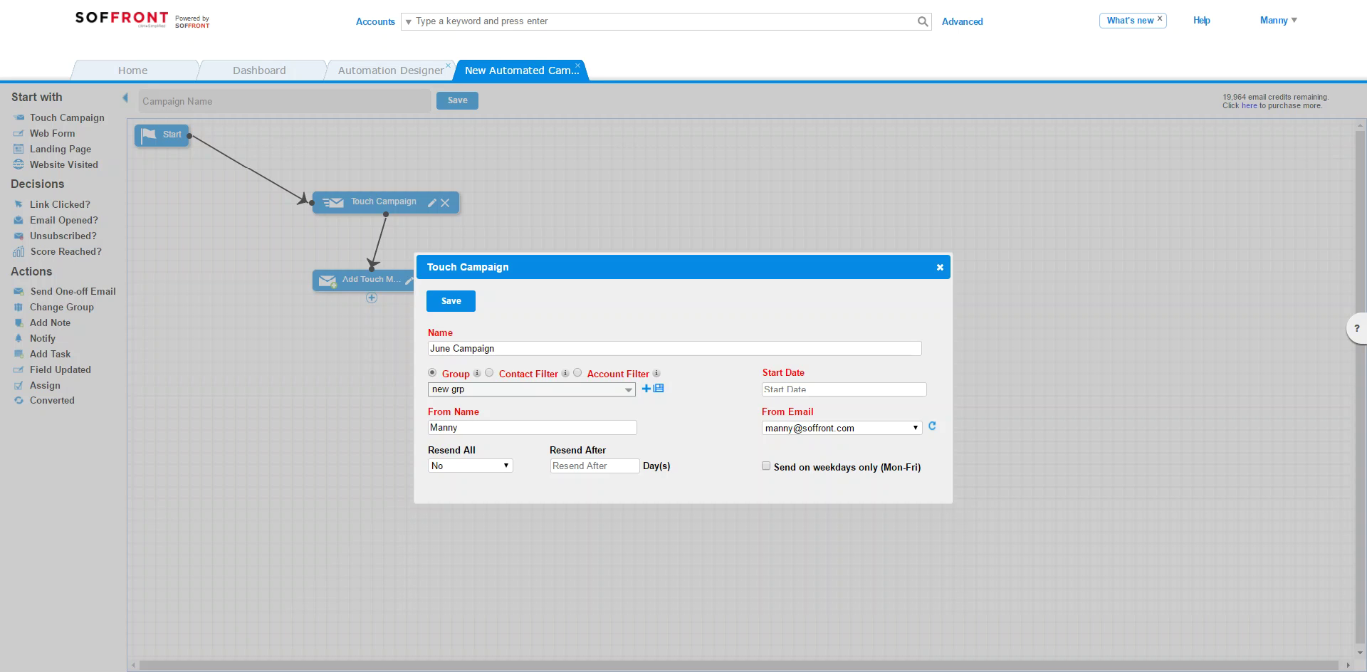
Set the touch campaign's start date to 19 Jun 2017 09:51 and save its settings.
click(827, 390)
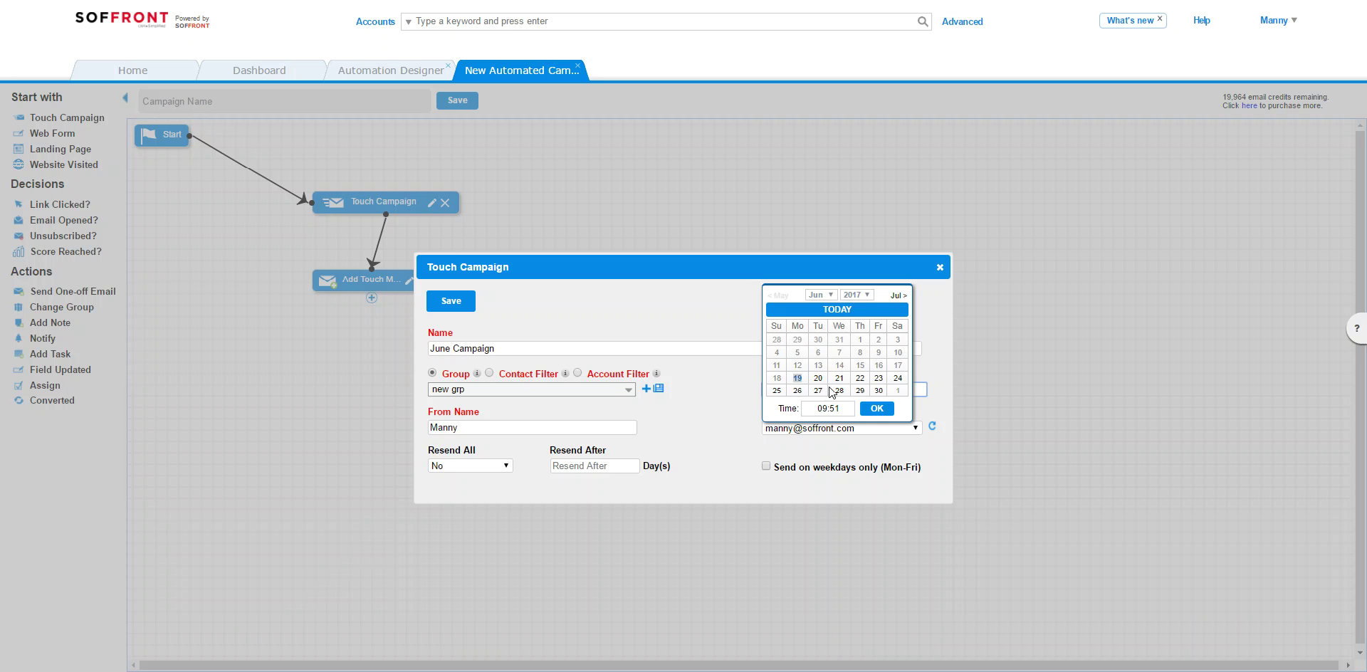
click(876, 408)
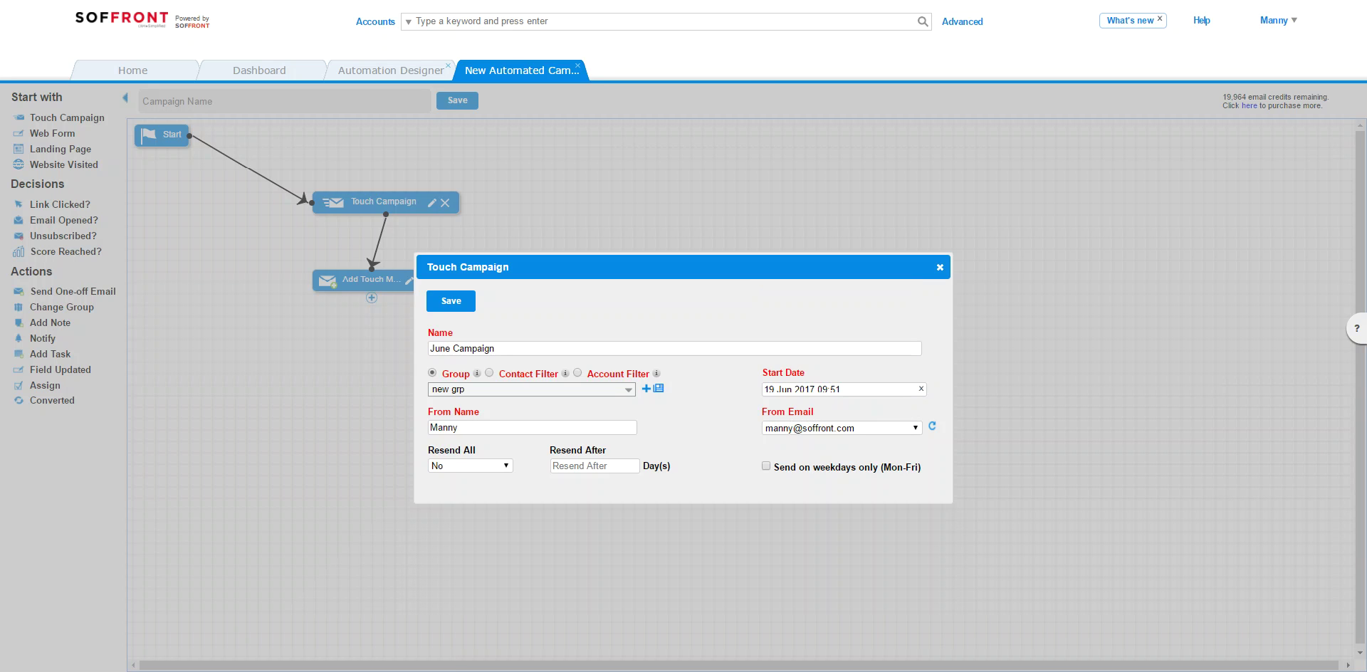
click(521, 428)
click(879, 429)
click(907, 430)
click(451, 301)
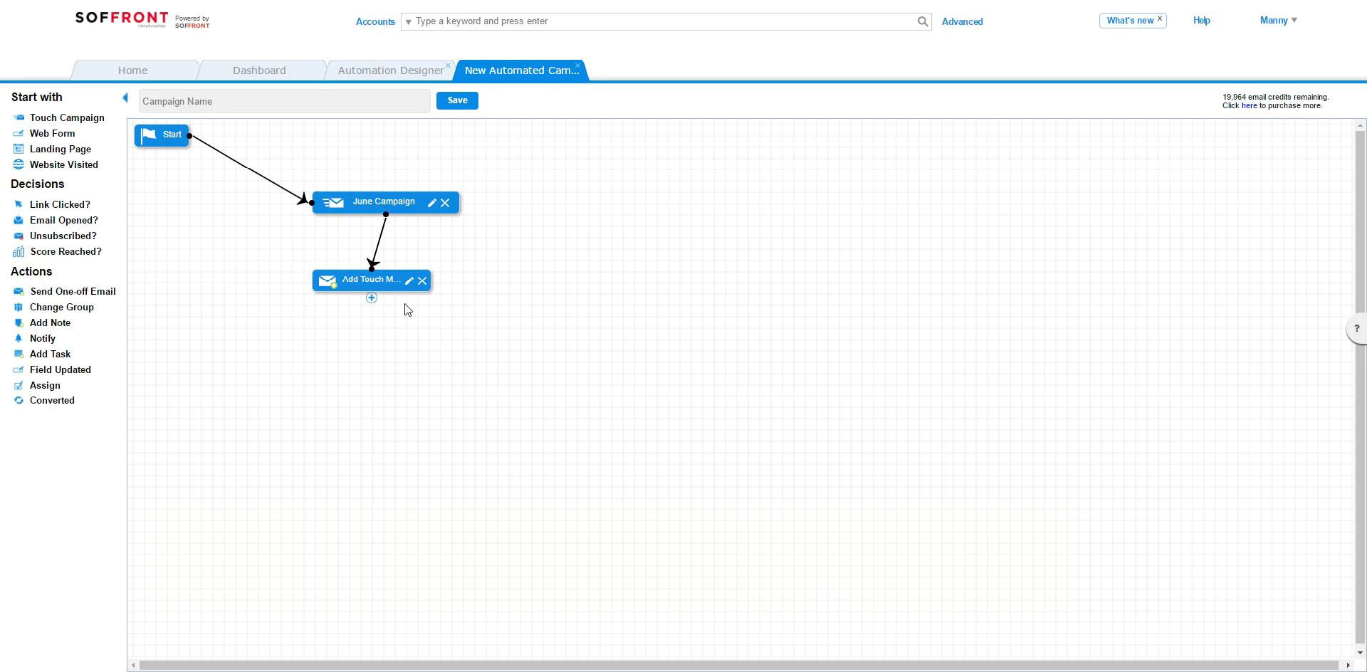
Edit the first touch message and apply the Introduction template from the Marketing Template category.
click(409, 282)
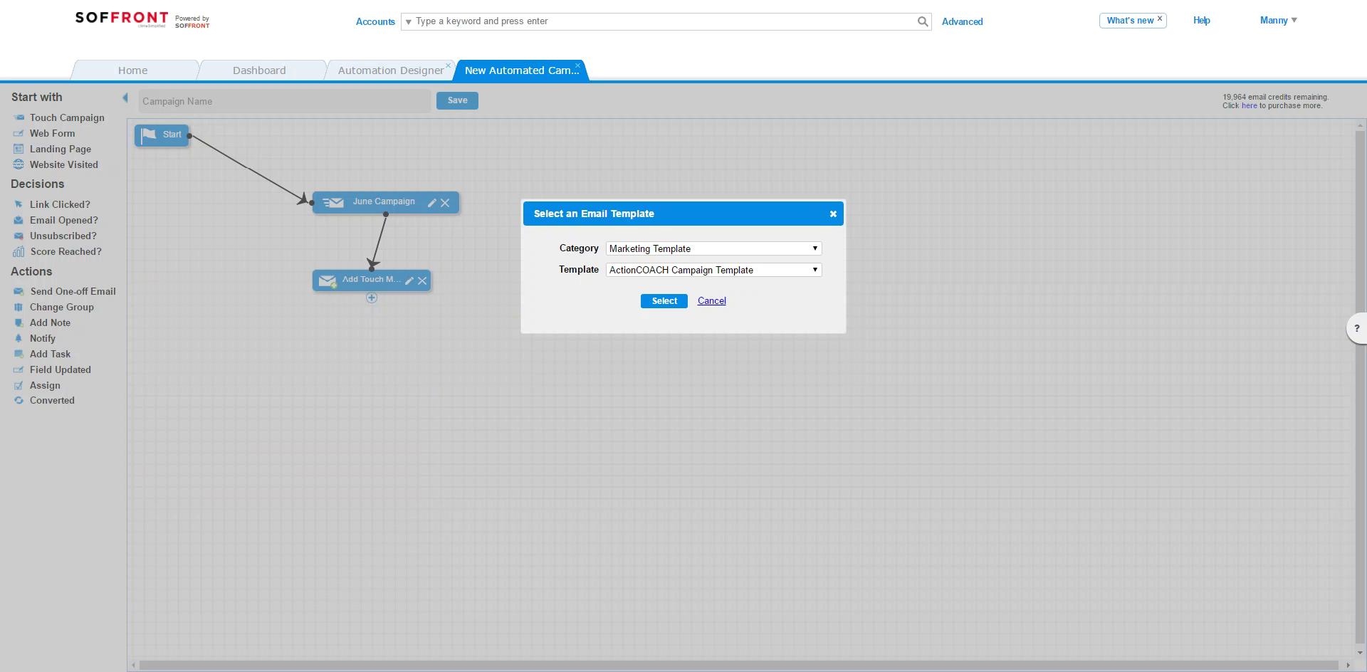
click(785, 274)
click(692, 397)
click(665, 301)
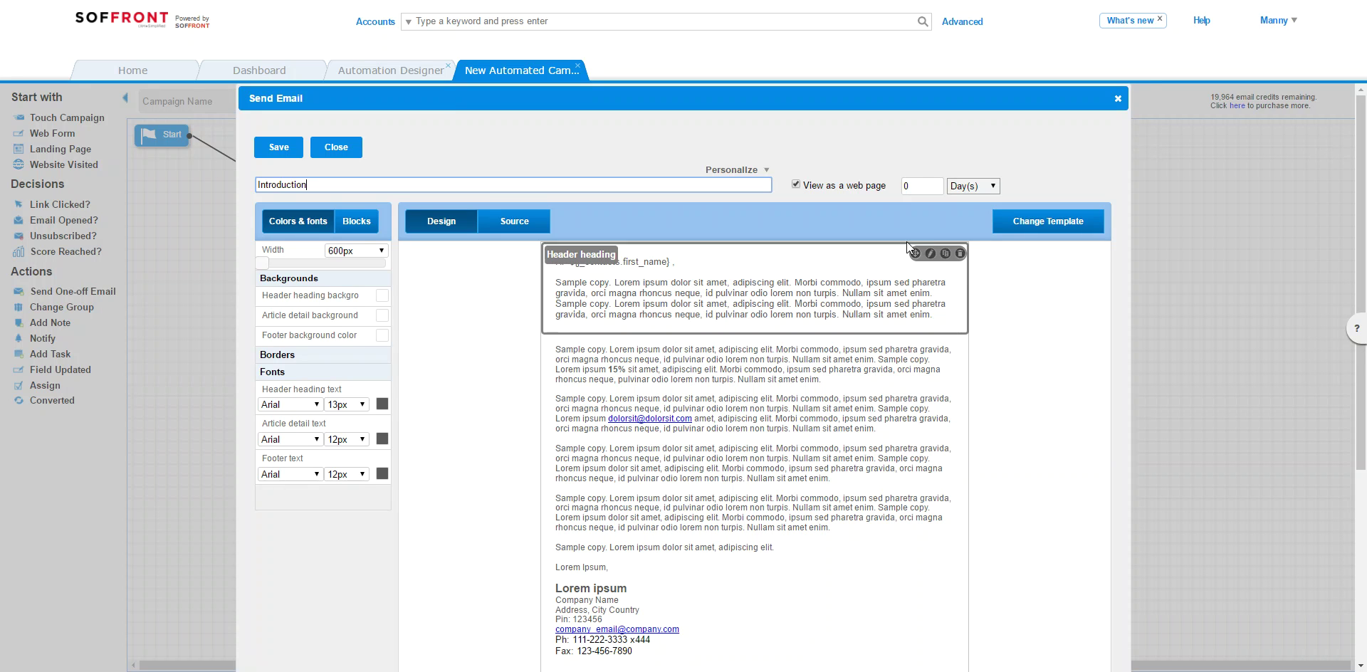
Save the first Introduction message with its 0-day interval and close the email editor.
click(920, 186)
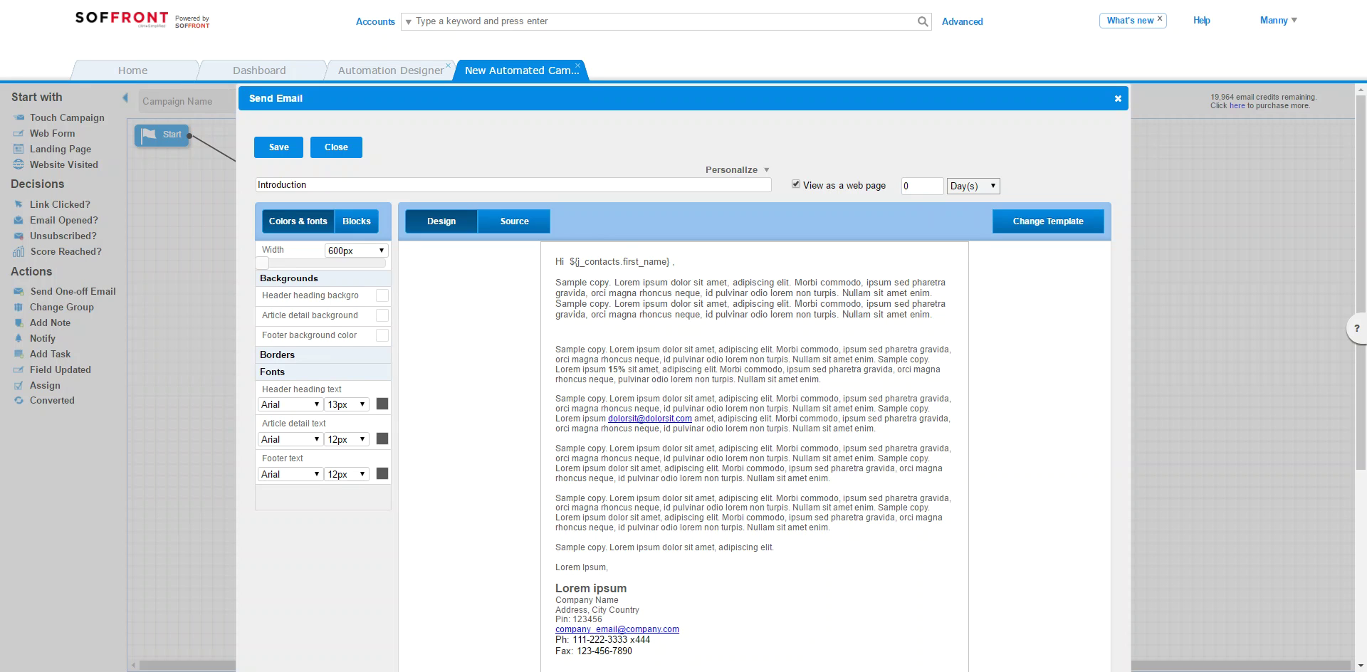
drag(331, 183, 208, 195)
click(283, 149)
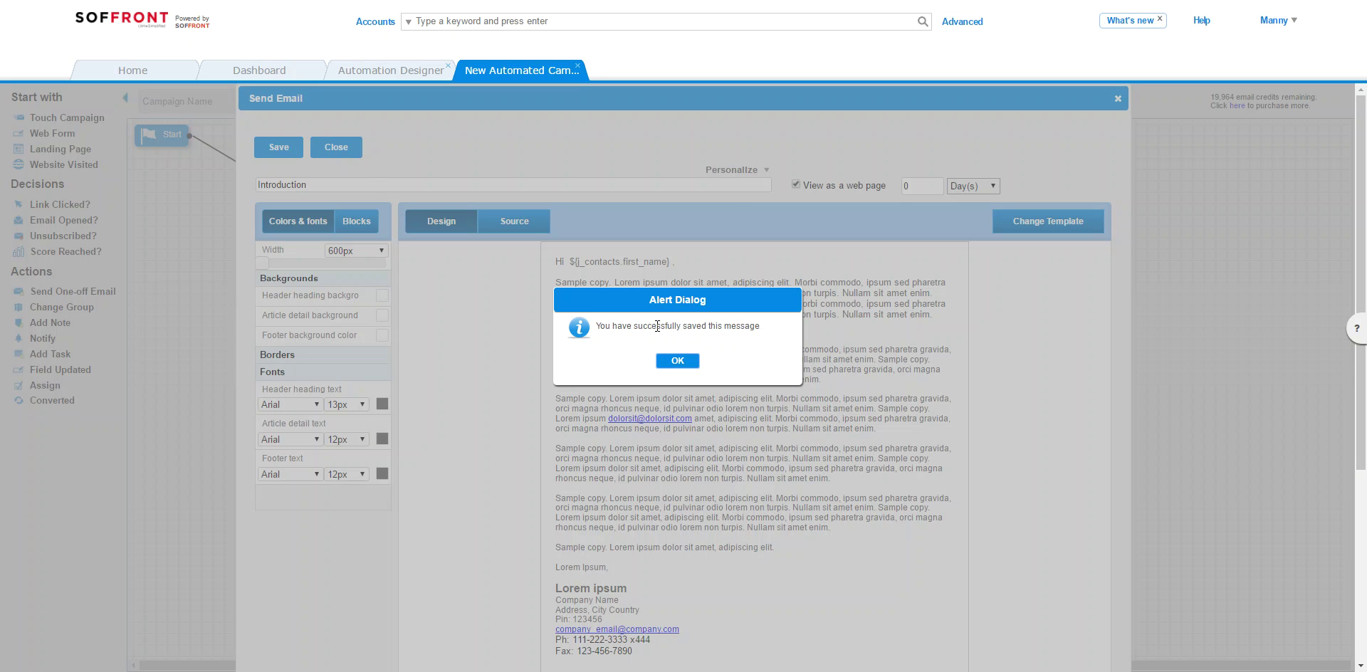
click(677, 361)
click(334, 147)
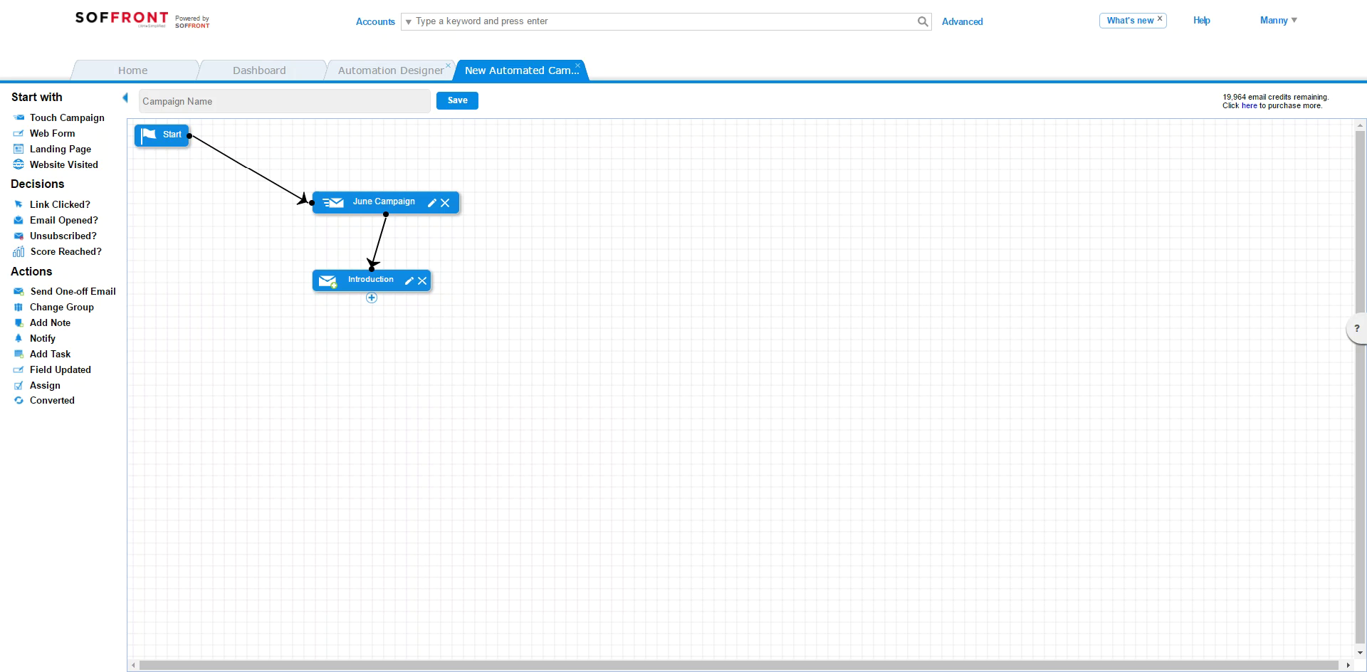
Add a second touch message below the first one, using the Introduction marketing template.
click(371, 298)
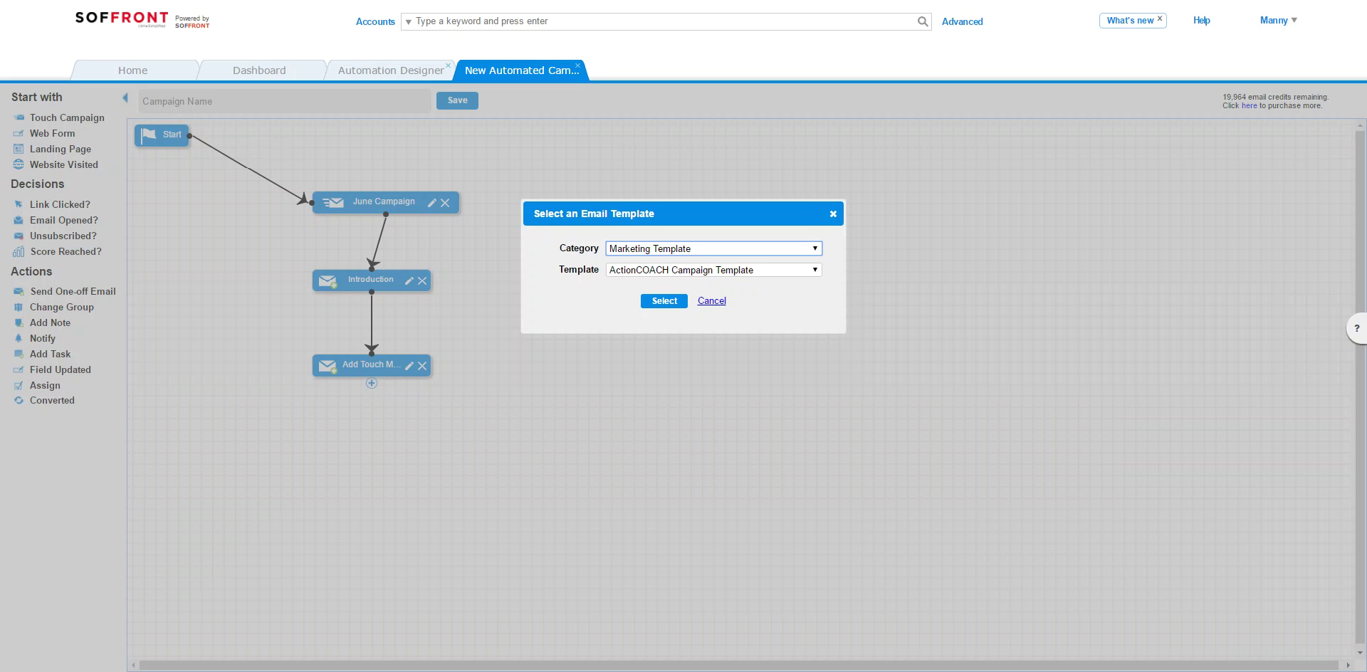
click(664, 301)
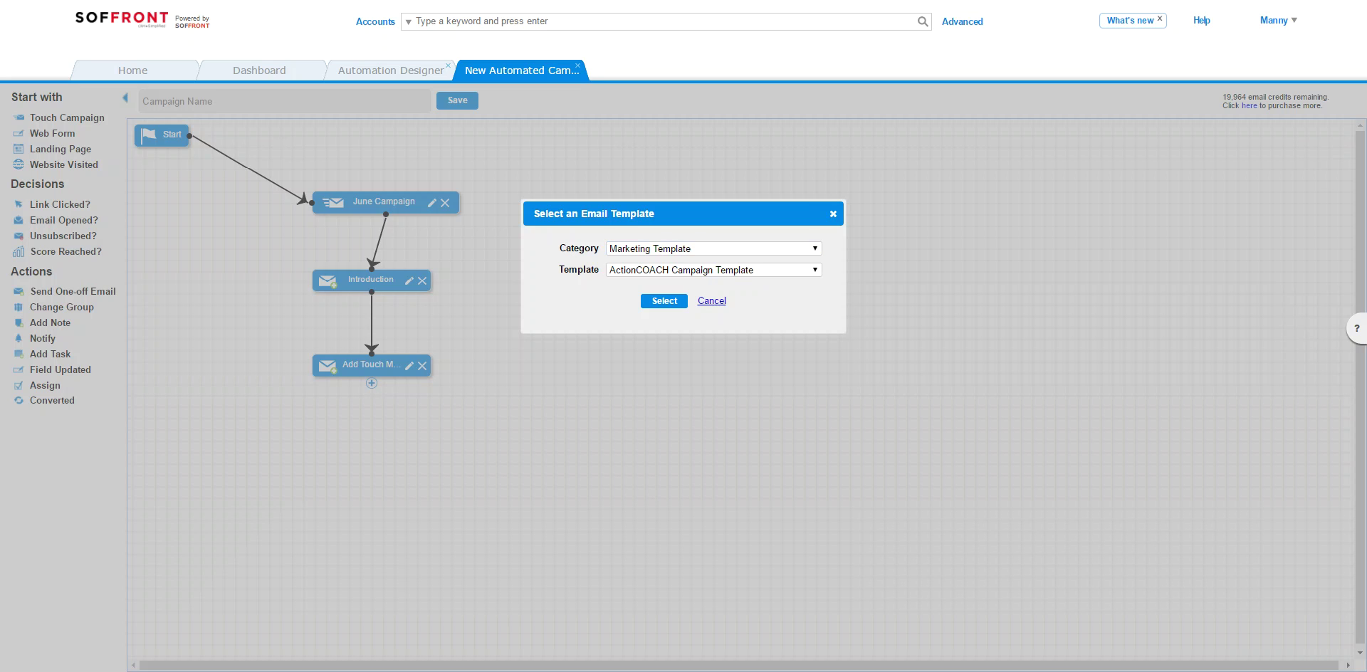
click(817, 275)
click(665, 399)
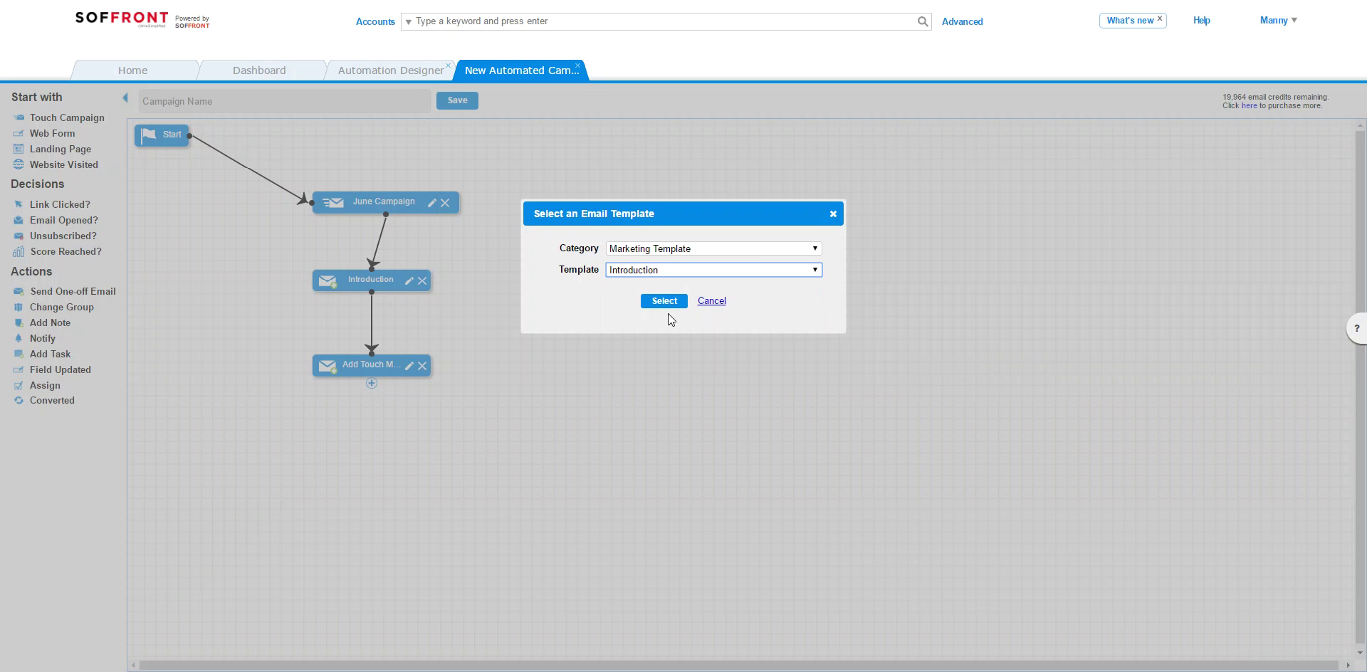
click(663, 301)
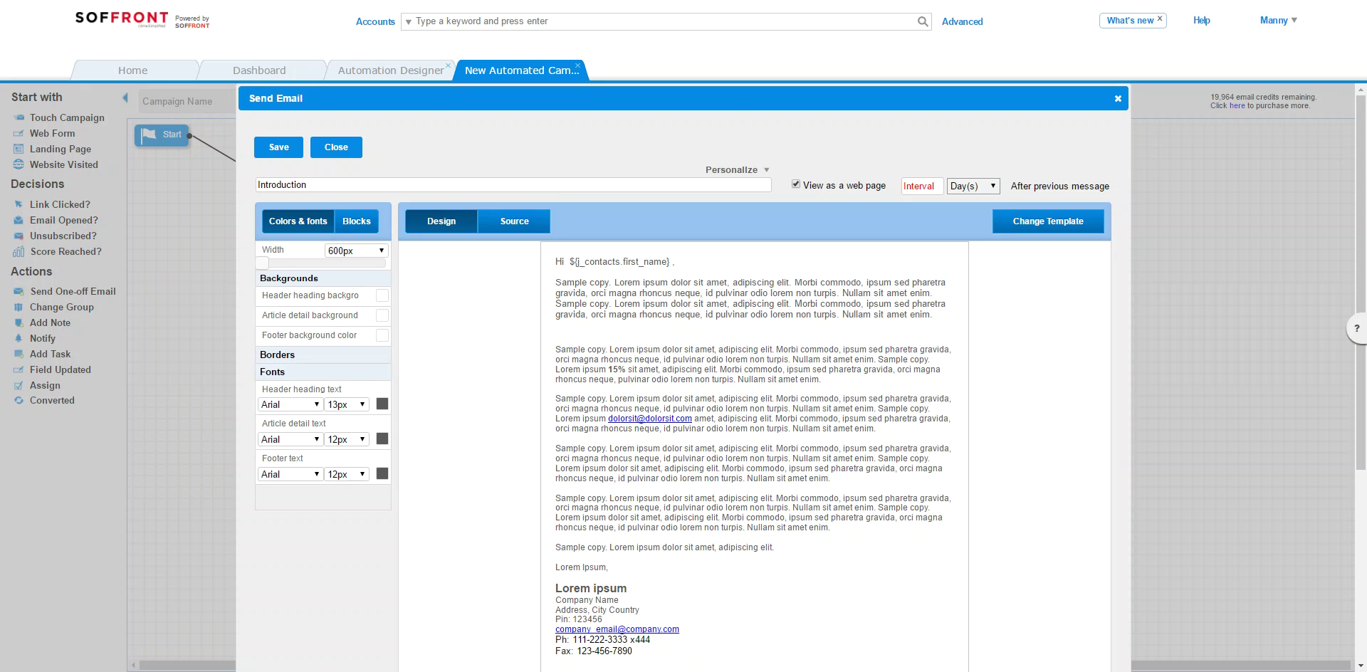
Set the second message to go out 7 days after the previous one, then save and close it.
click(926, 185)
text(7)
click(504, 188)
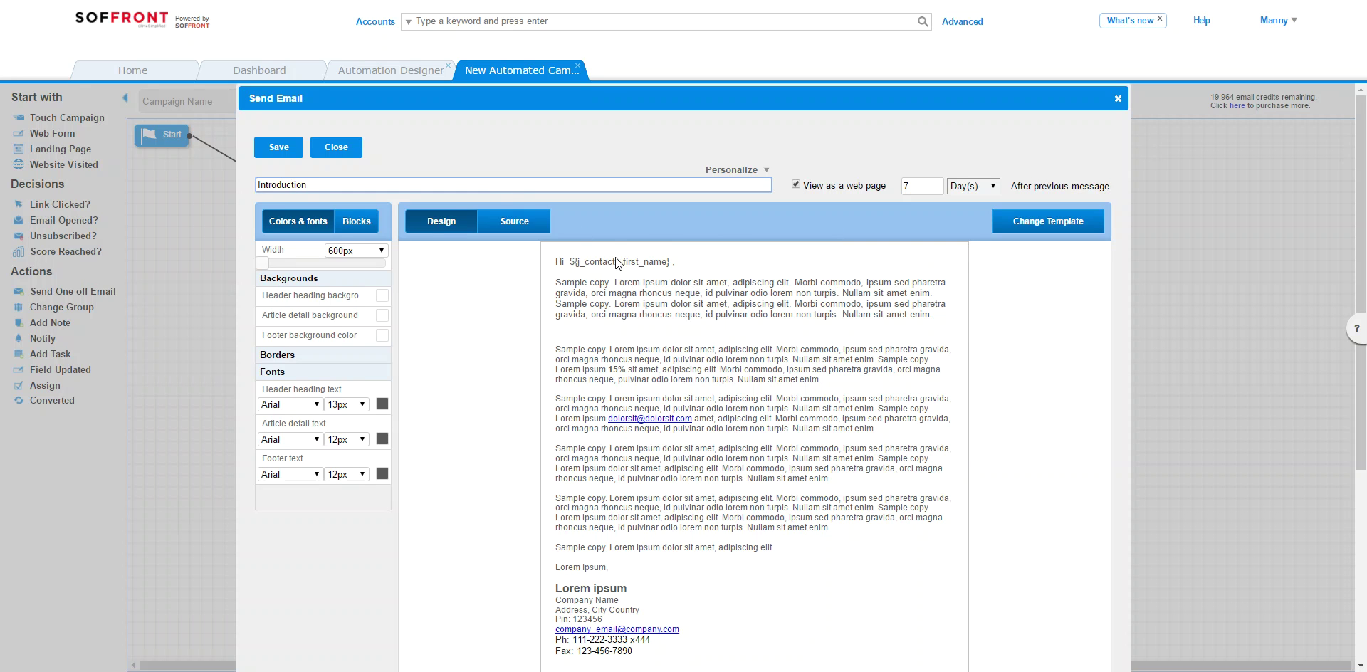
click(301, 145)
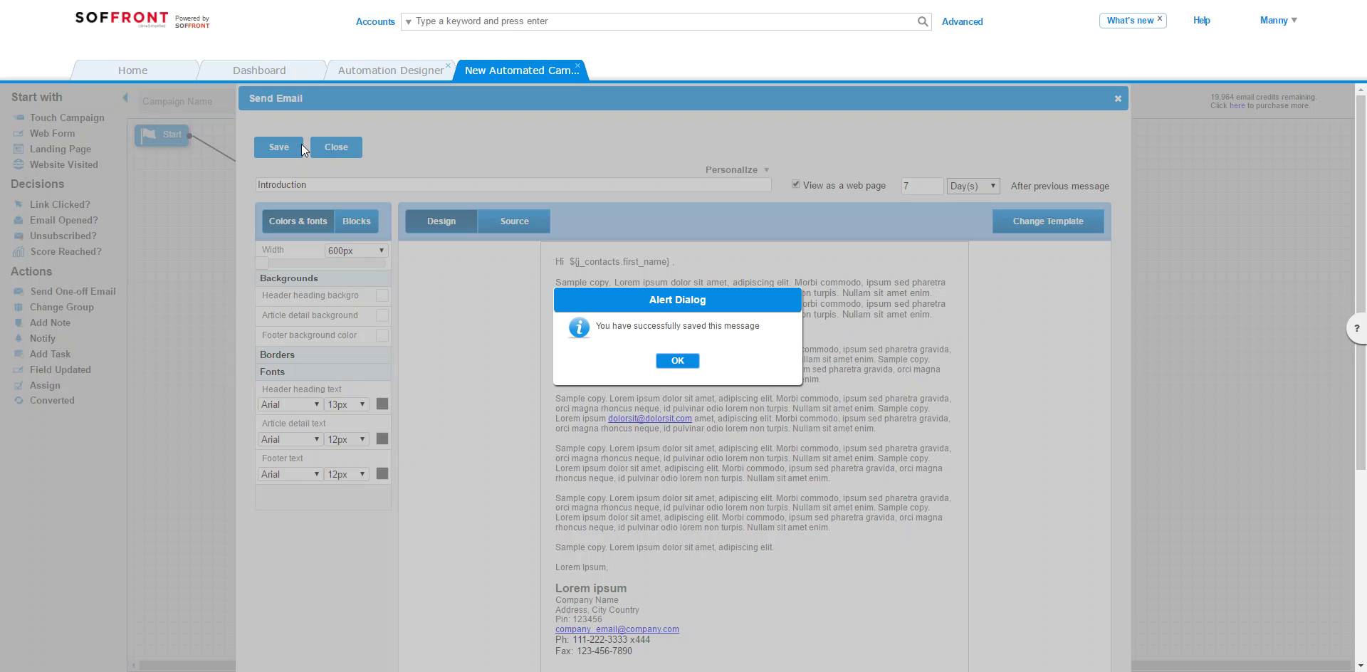
click(680, 361)
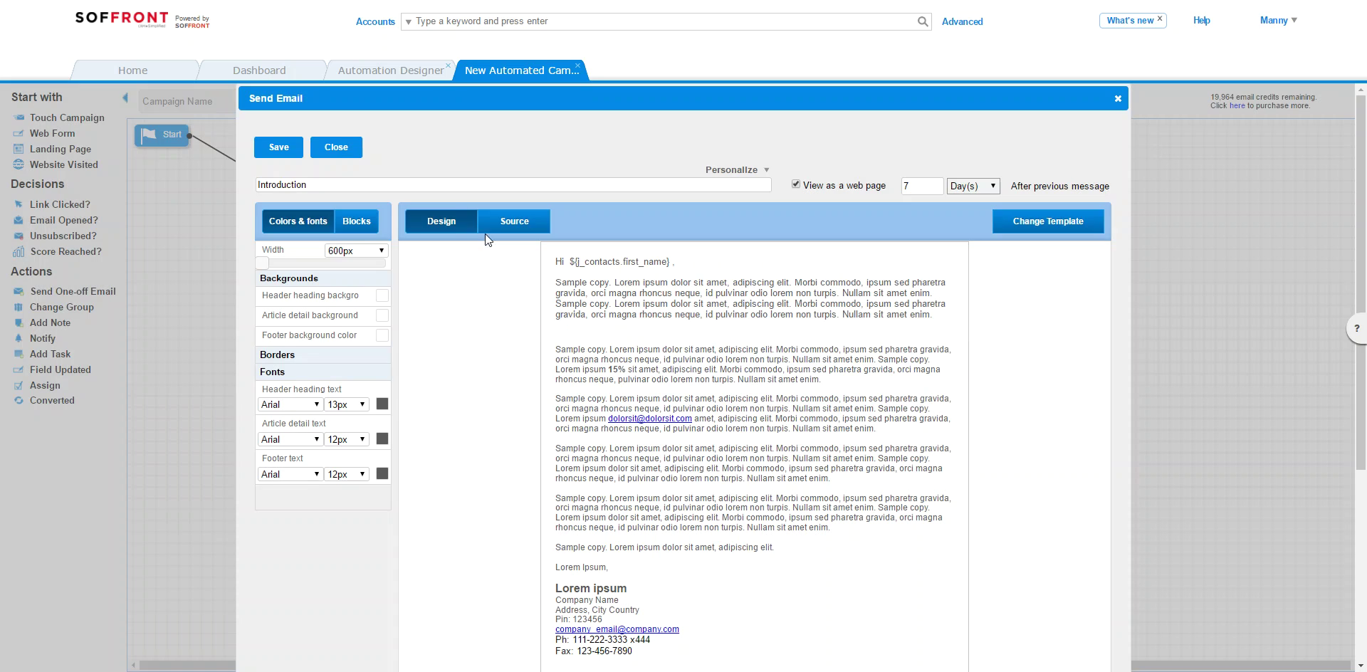
click(350, 148)
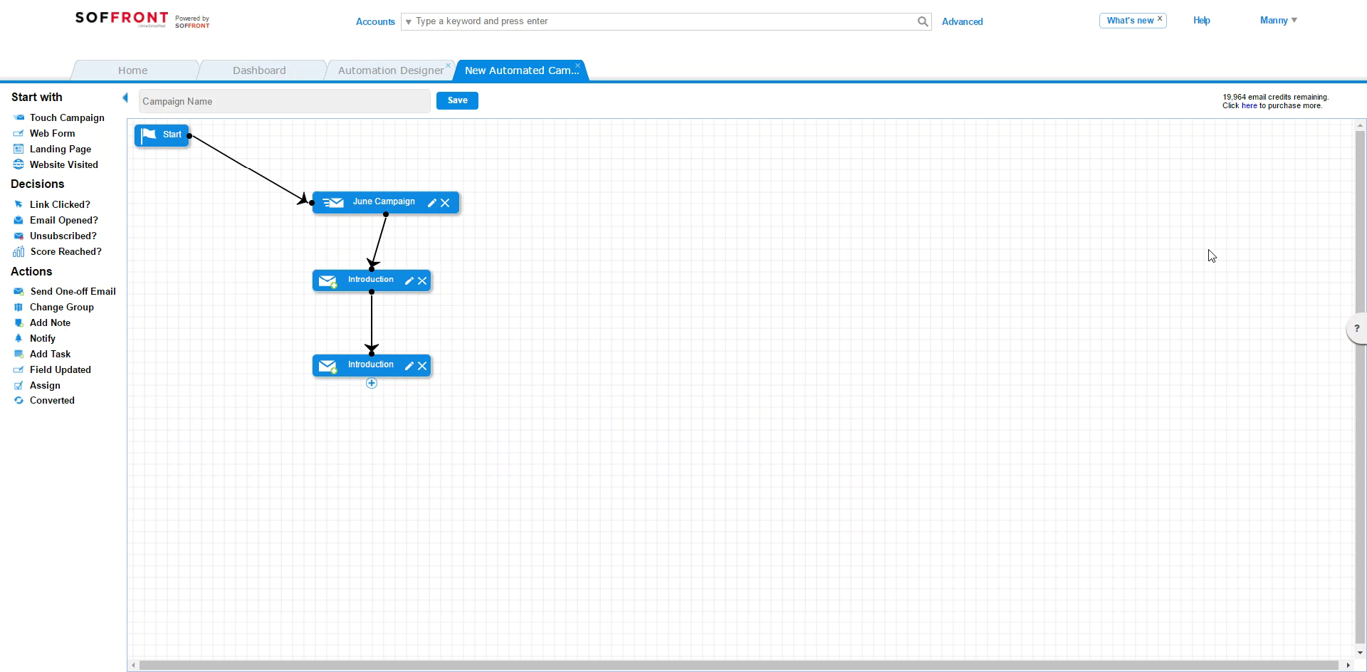
Name the automated campaign June Touch Campaign and save it.
click(351, 109)
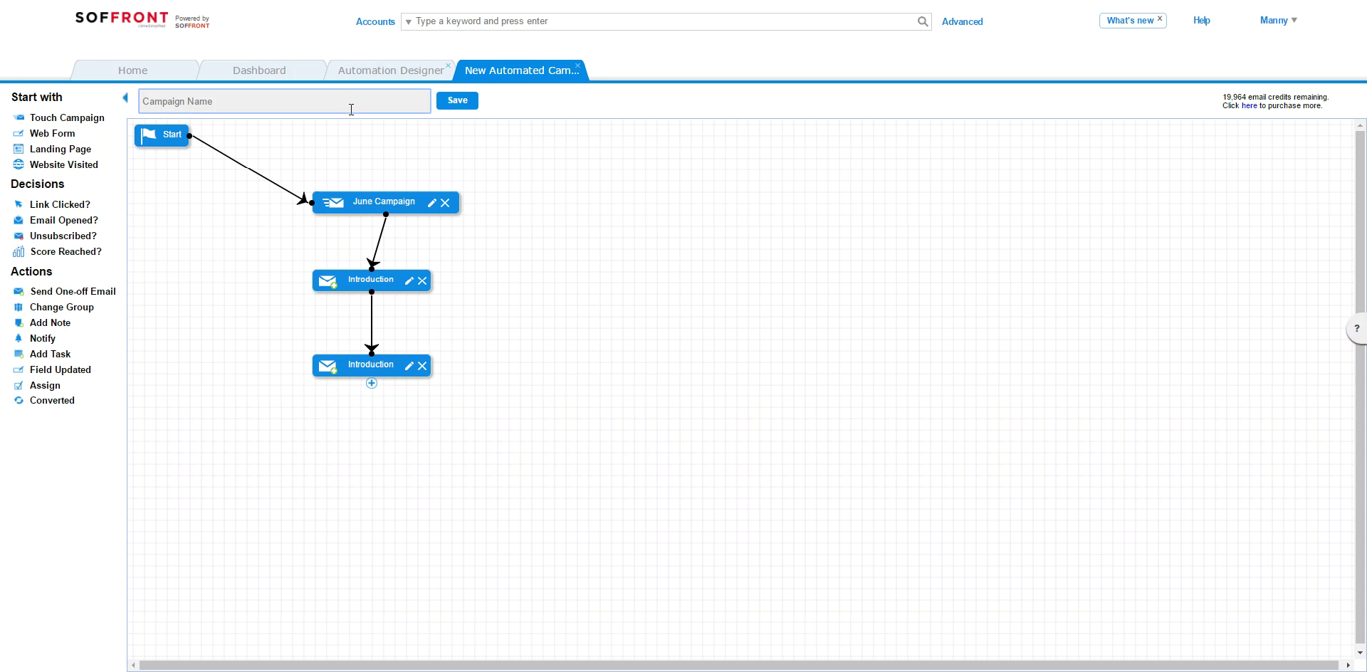
text(June Touch Campaign)
click(462, 101)
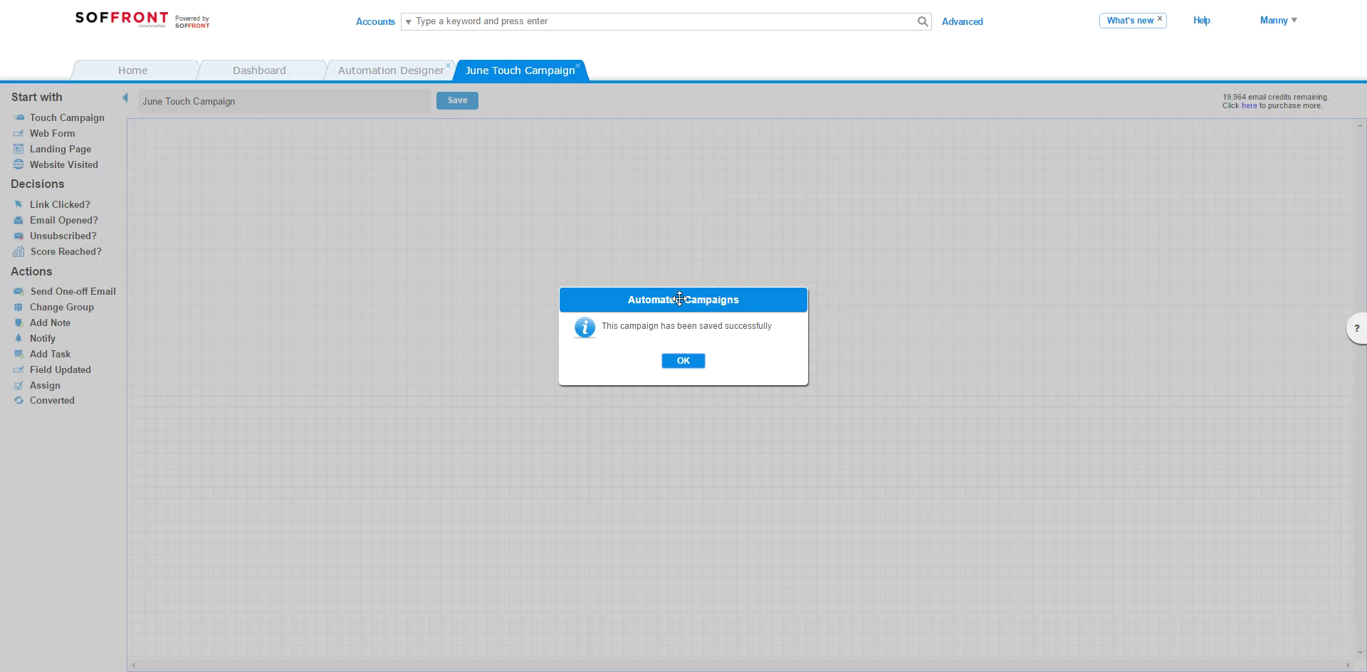
click(684, 361)
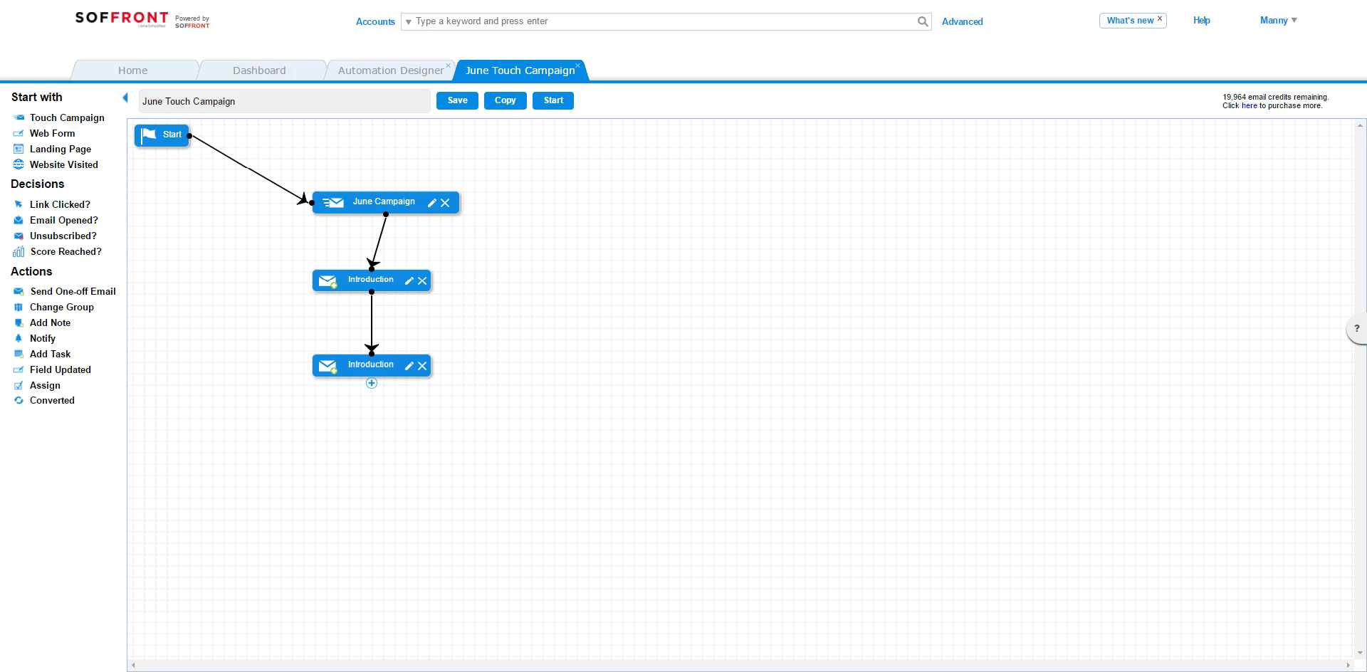
Return to the Automation Designer and create another automated campaign from the Simple email nurturing template.
click(137, 78)
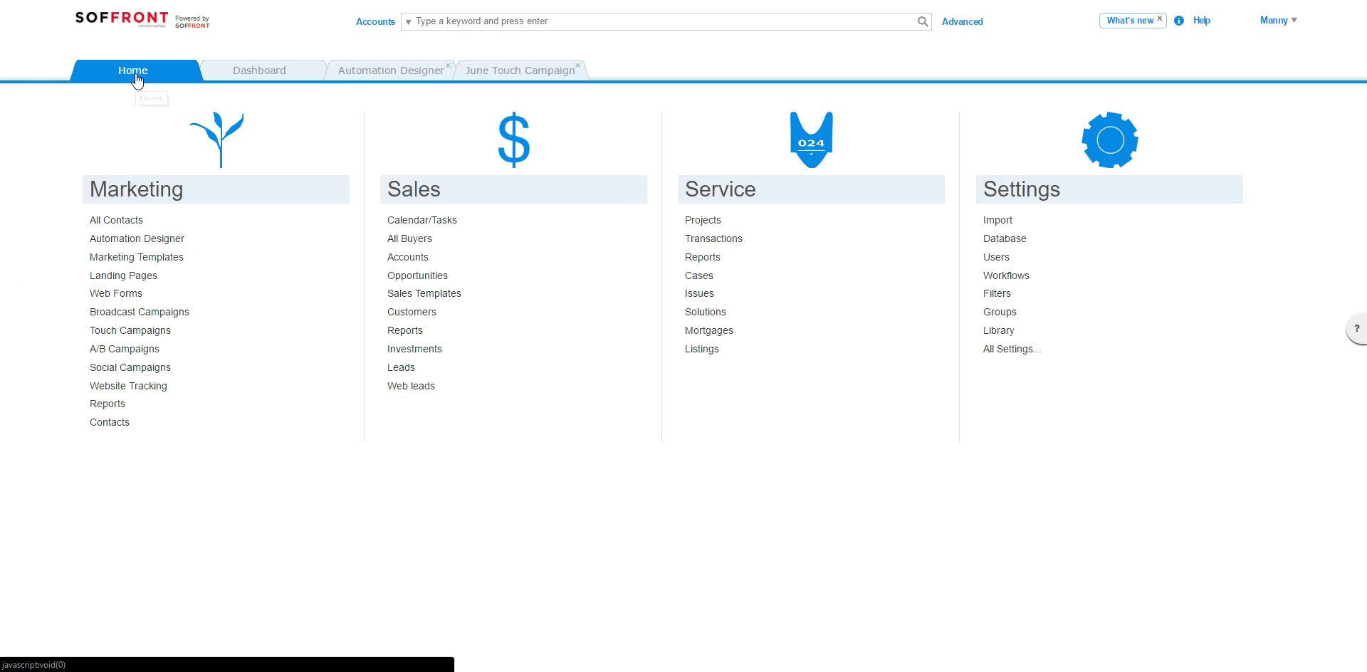
click(144, 236)
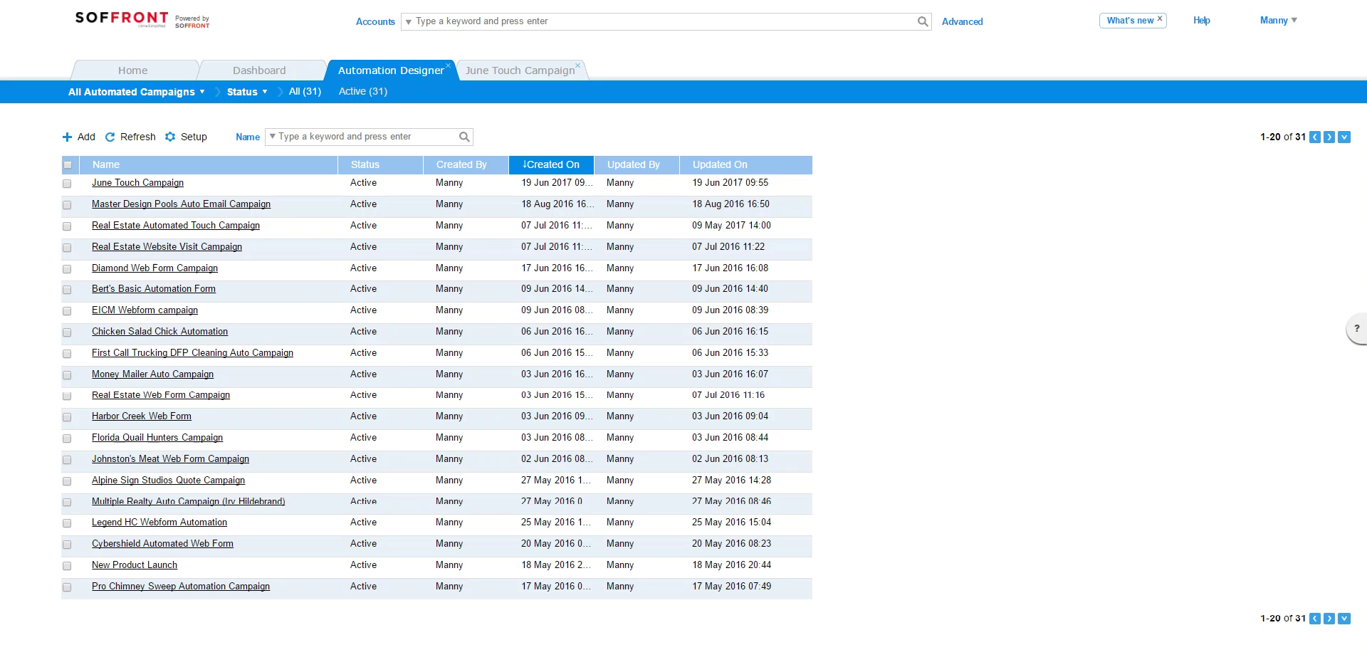
click(86, 139)
mouse_move(627, 259)
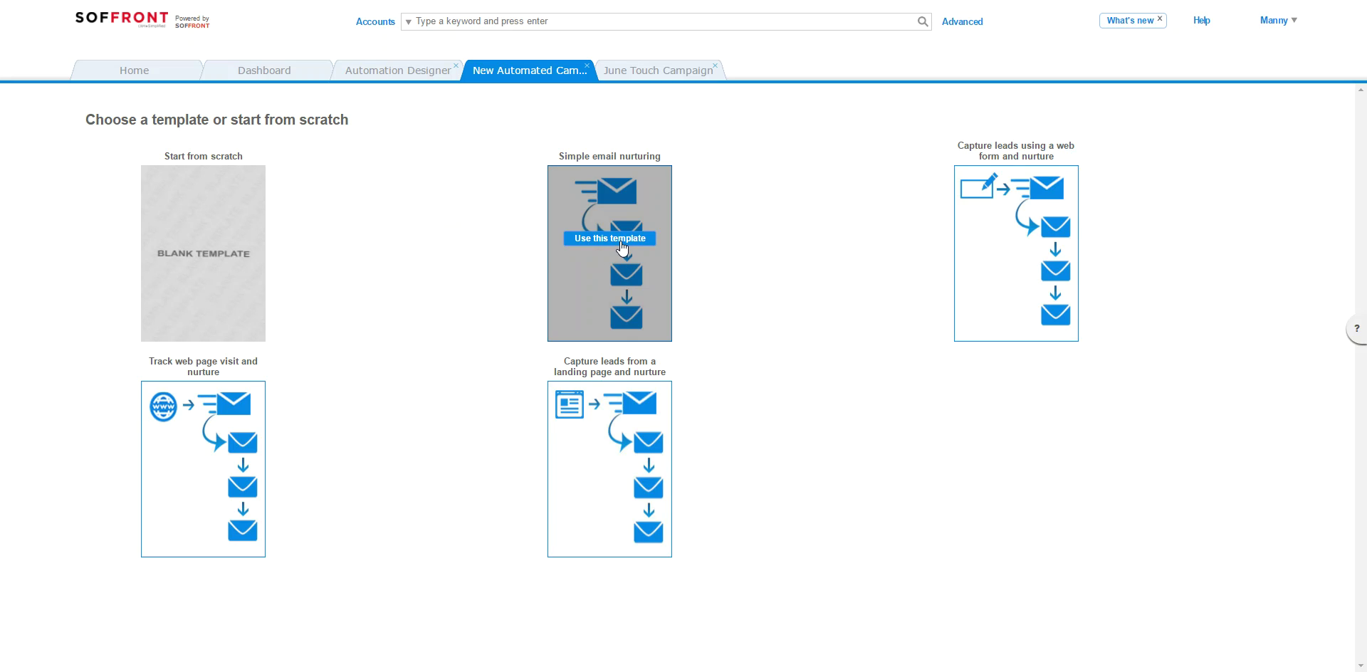
click(621, 244)
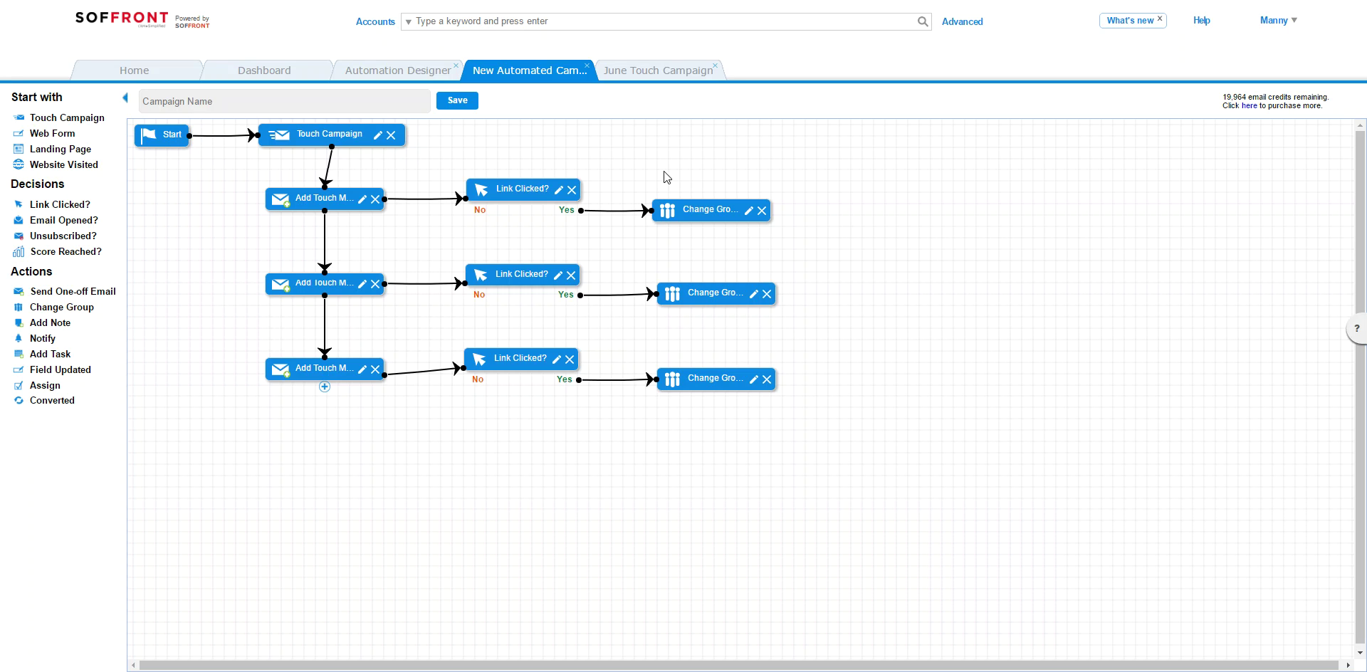
Reopen June Touch Campaign from the Automation Designer and add a Link Clicked? decision without a web page link.
click(395, 71)
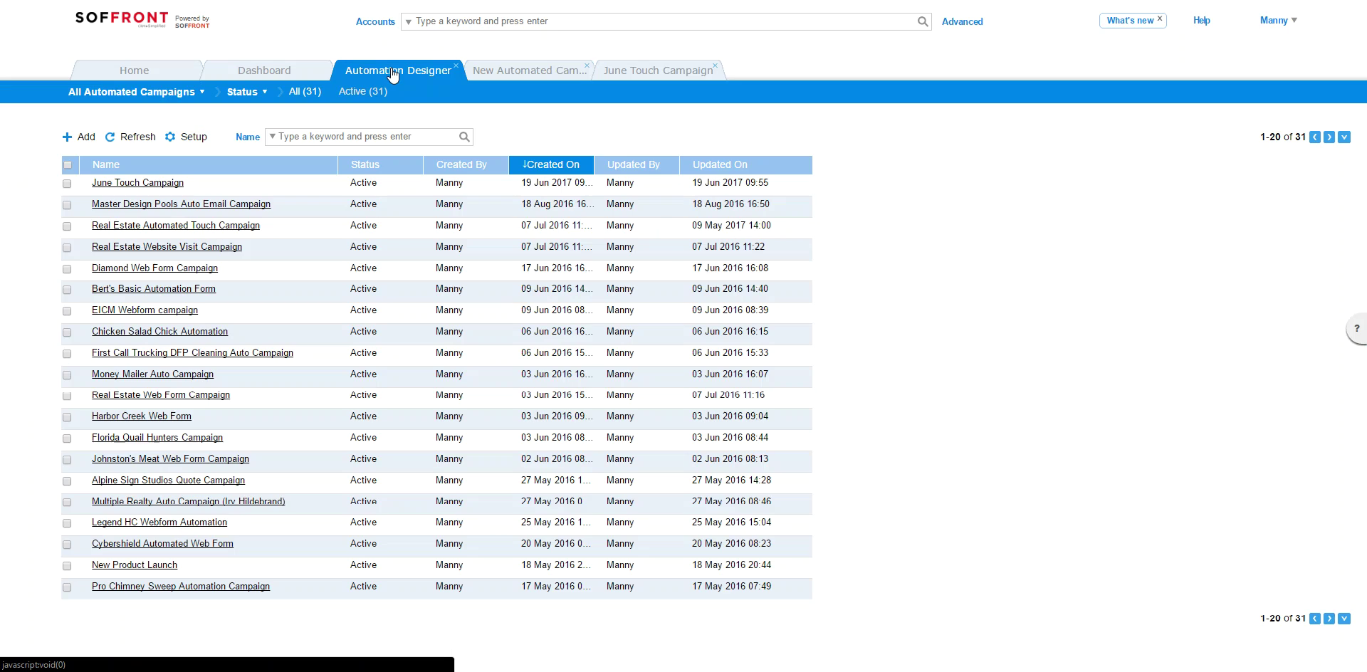
click(168, 183)
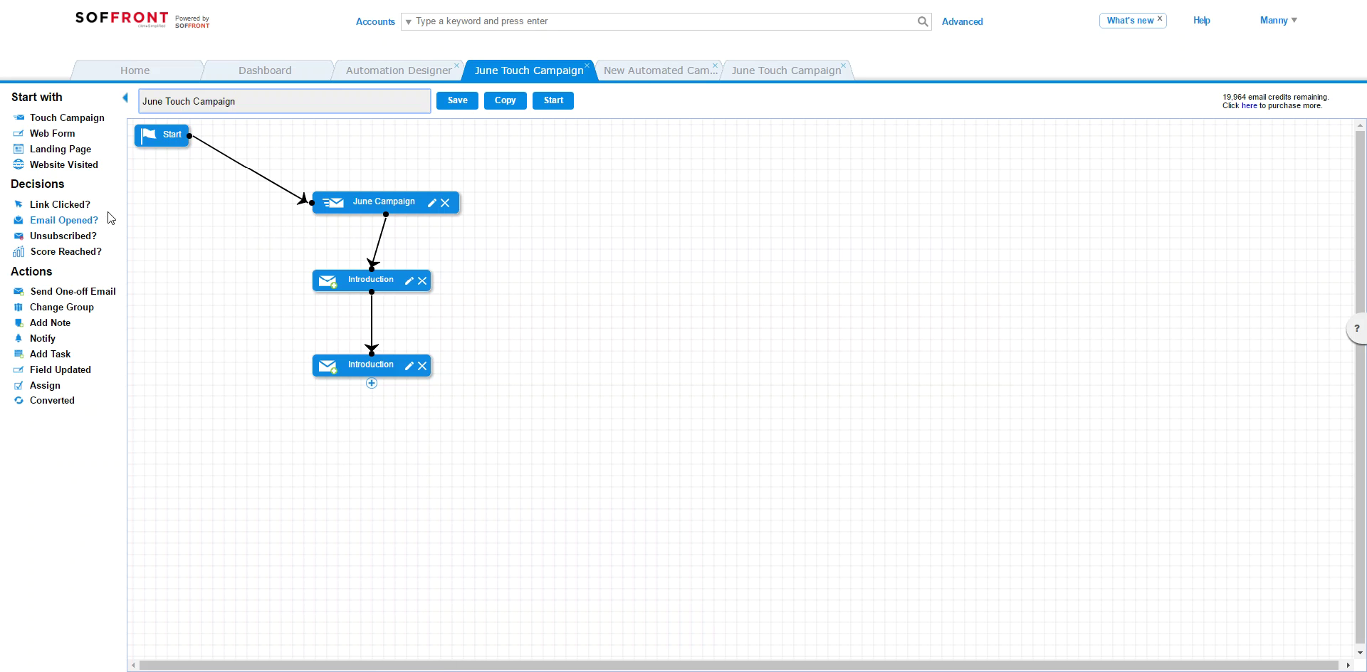
drag(84, 206, 615, 200)
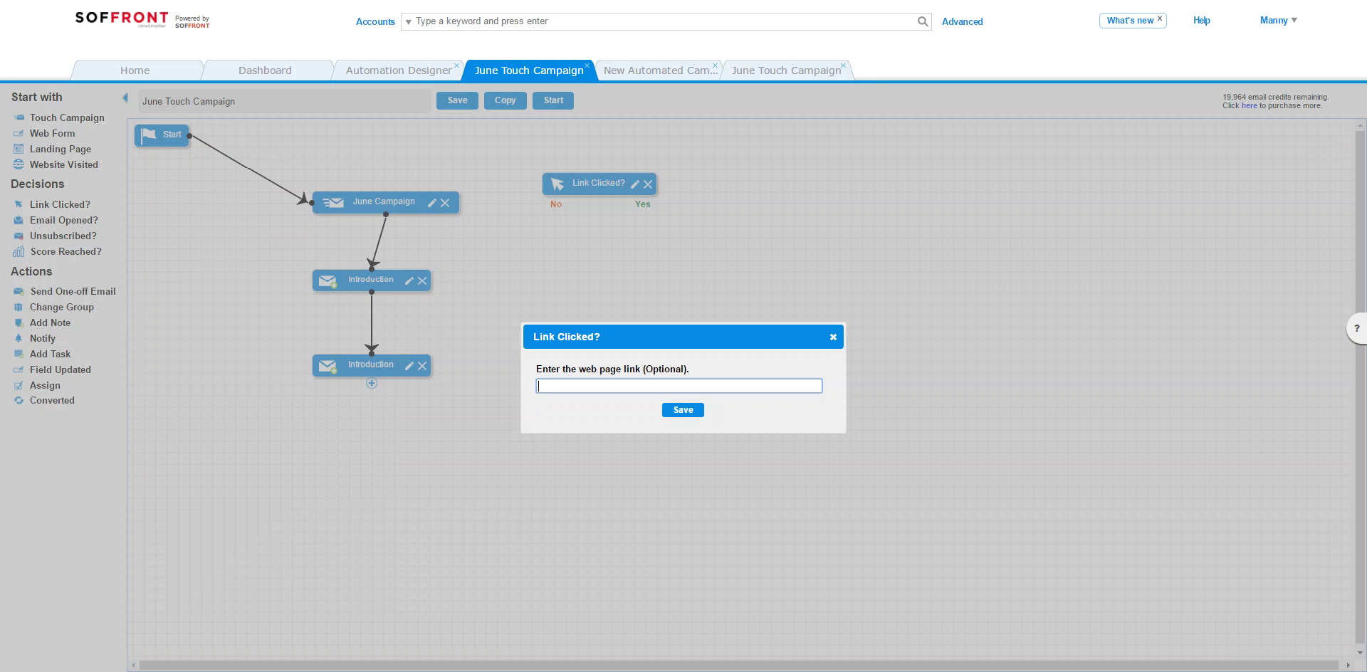
click(683, 410)
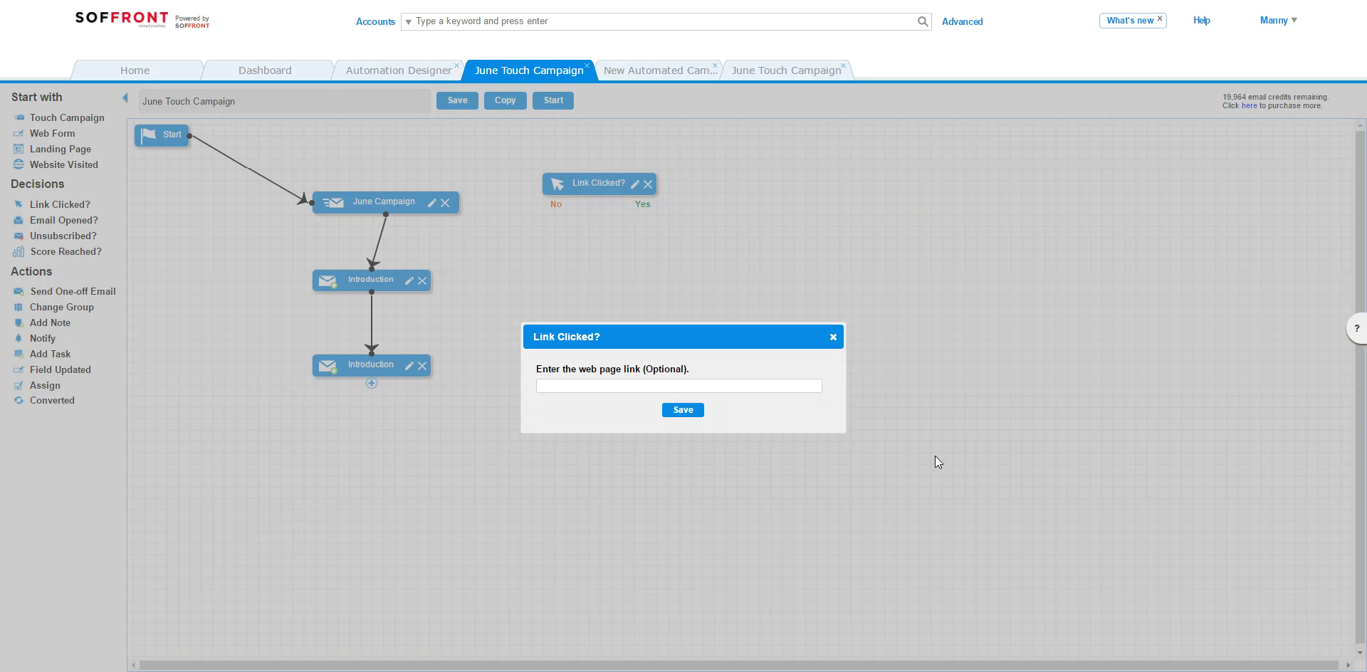
click(682, 411)
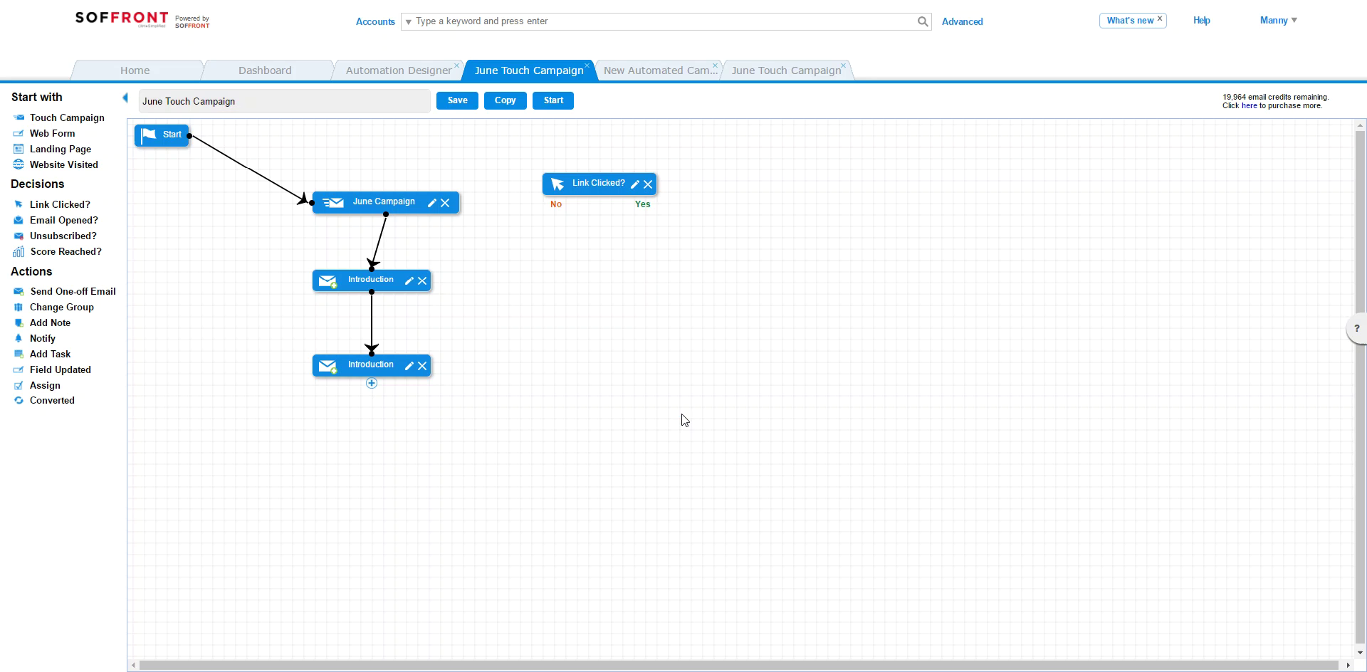
Place the Link Clicked? decision beside the first Introduction message and connect that message to it.
drag(333, 204, 568, 187)
click(683, 366)
drag(334, 206, 641, 207)
drag(326, 280, 689, 288)
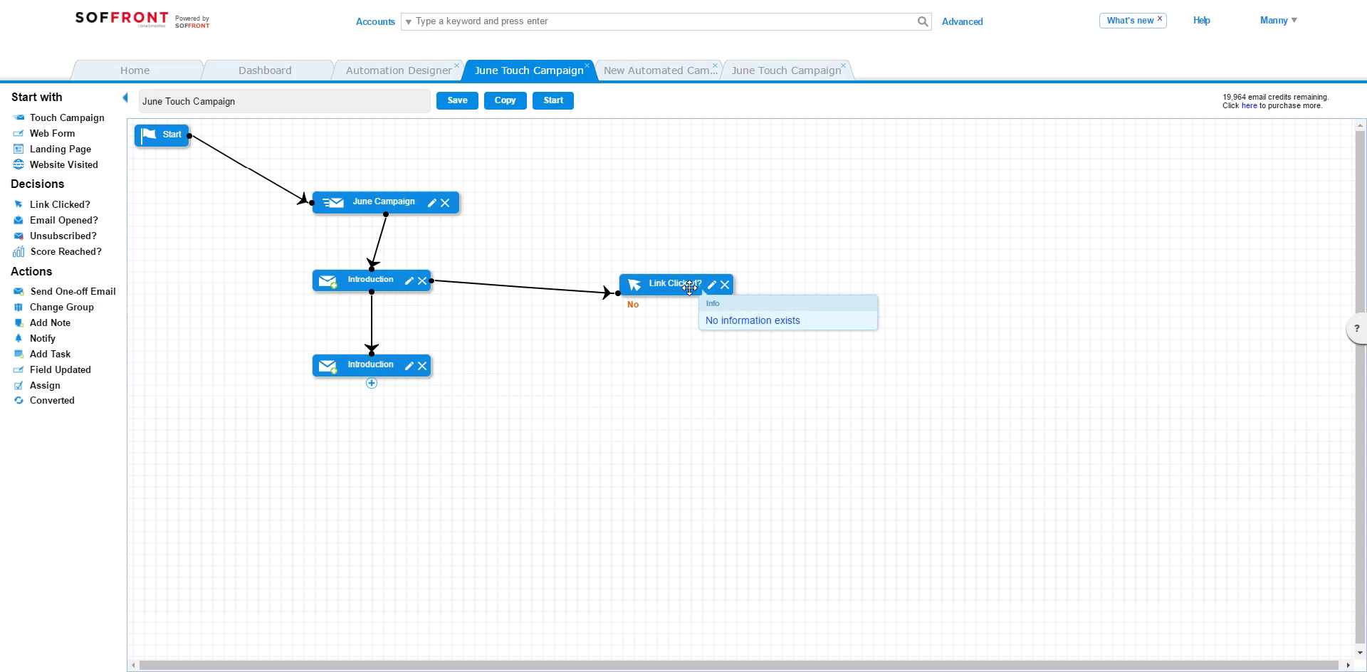
Add a Send One-off Email action beside the Link Clicked? decision, using the Introduction marketing template, then save and close the message.
drag(71, 291, 893, 281)
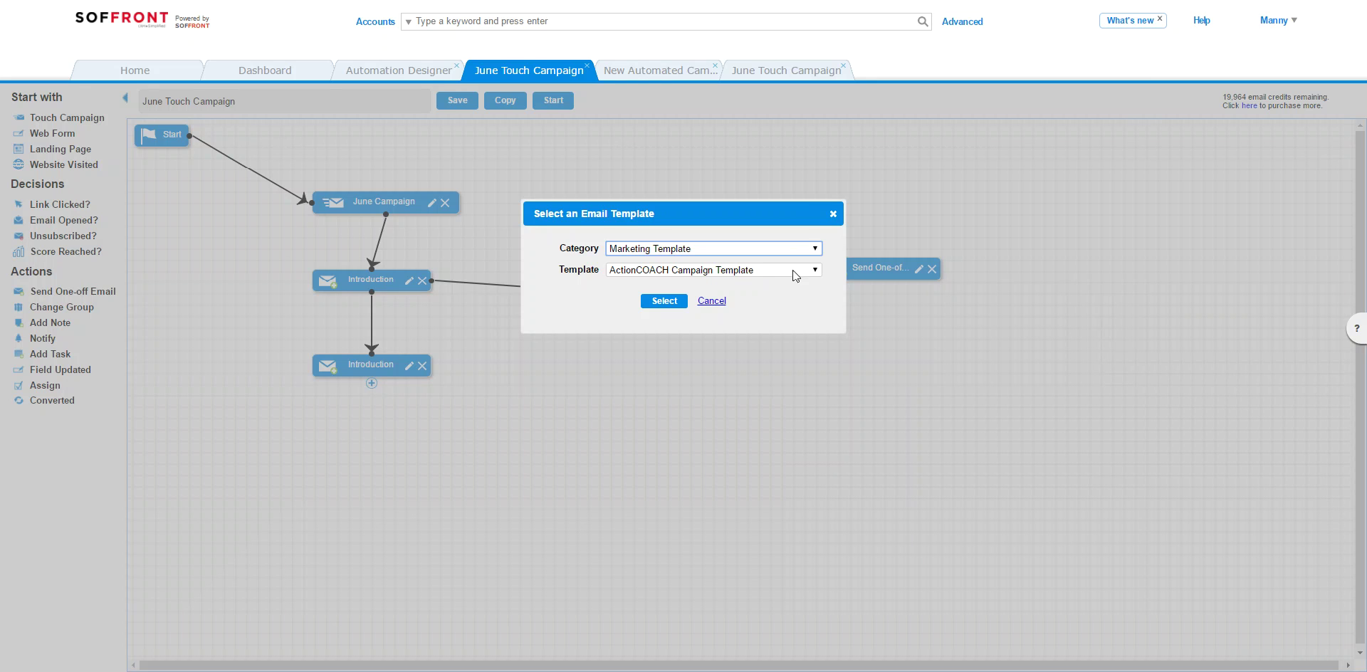
click(817, 274)
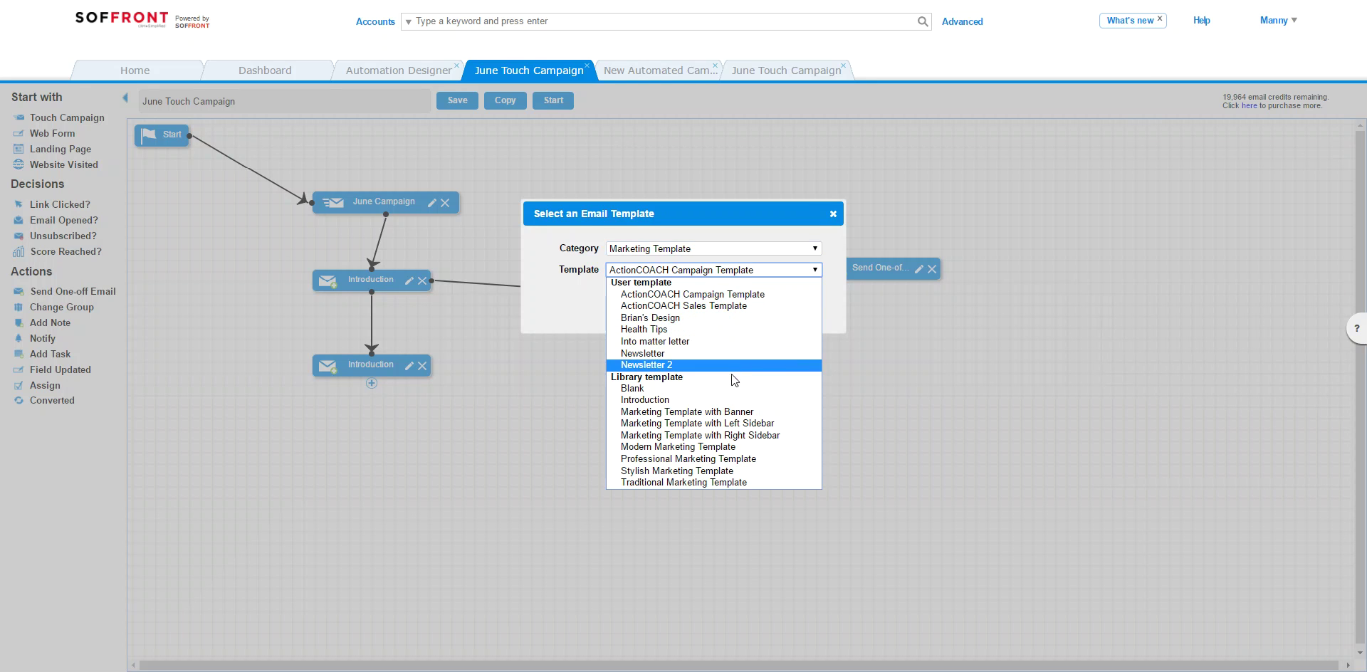
click(726, 400)
click(654, 300)
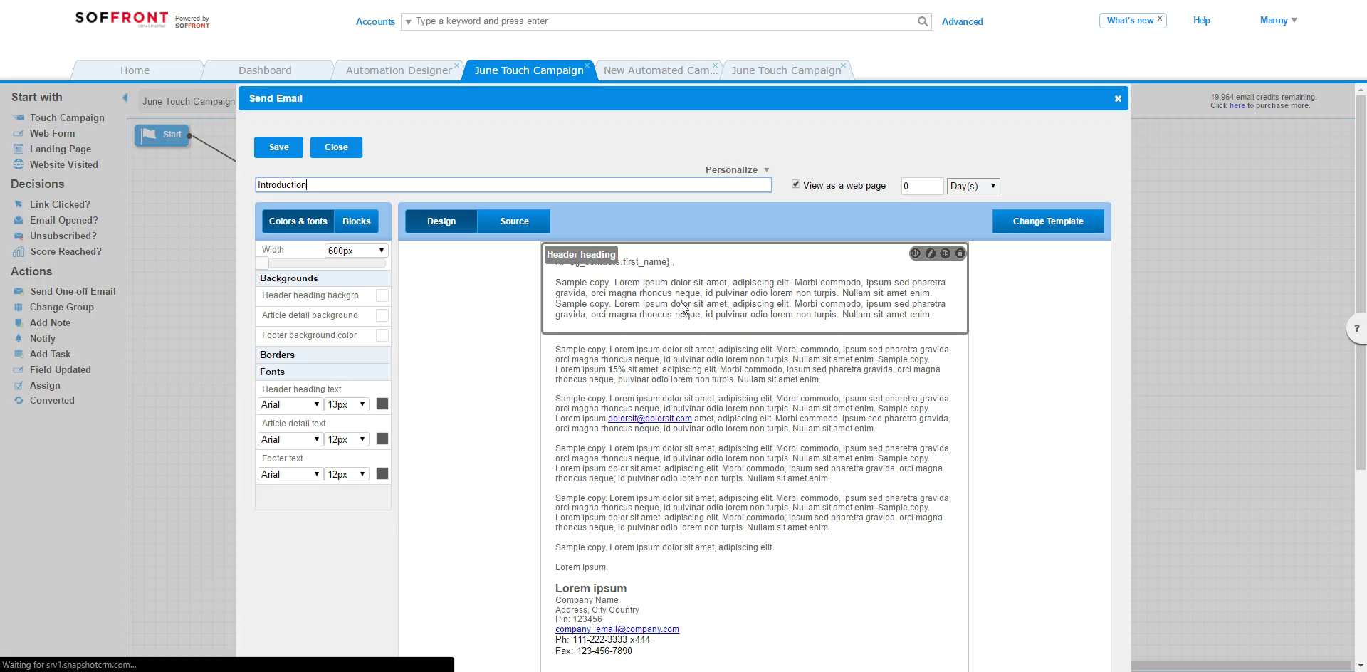
click(302, 147)
click(691, 363)
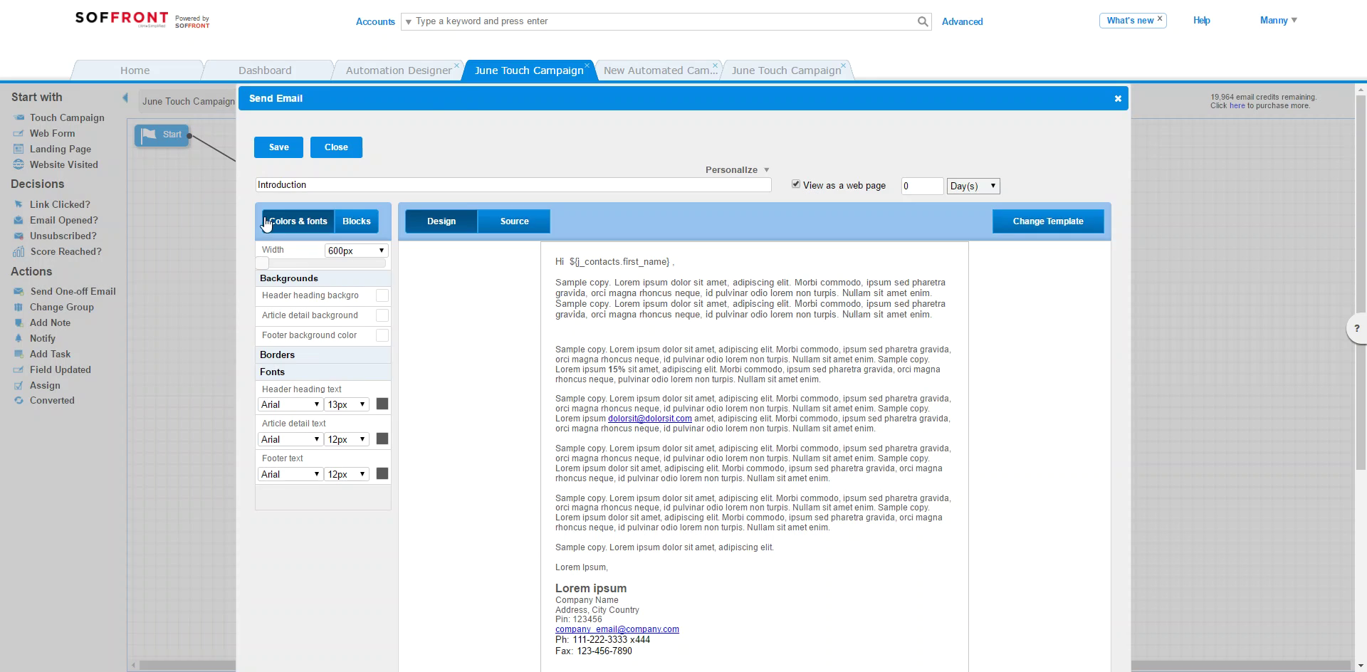
click(337, 148)
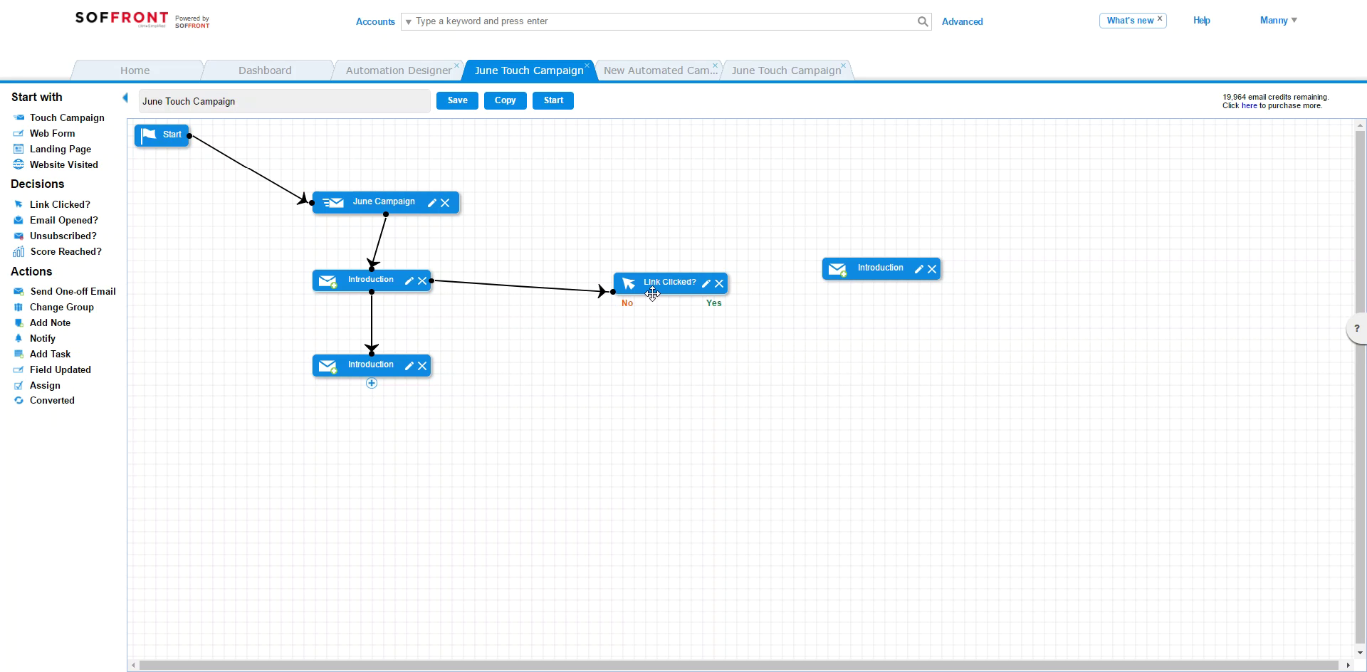
Connect the decision's Yes branch to the one-off Introduction email and save that email with a 1-day delay.
mouse_move(652, 284)
drag(726, 304, 845, 279)
click(918, 269)
double_click(305, 185)
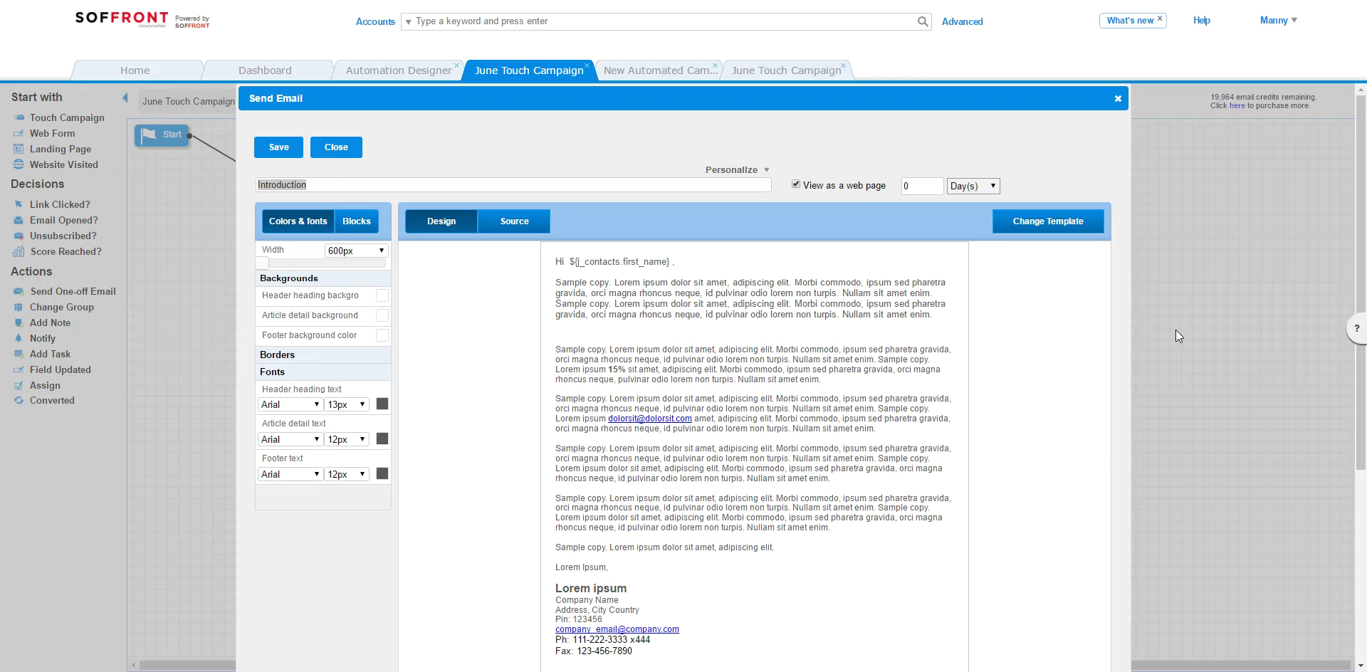
click(925, 186)
text(1)
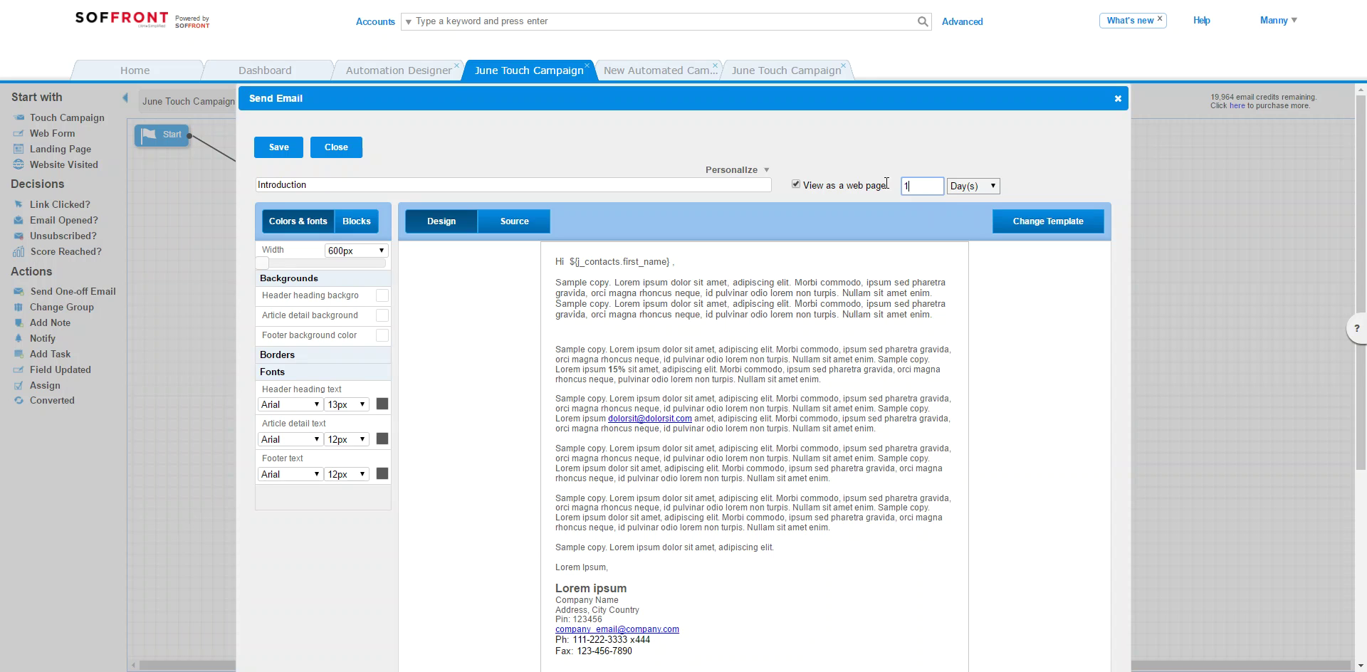
click(281, 146)
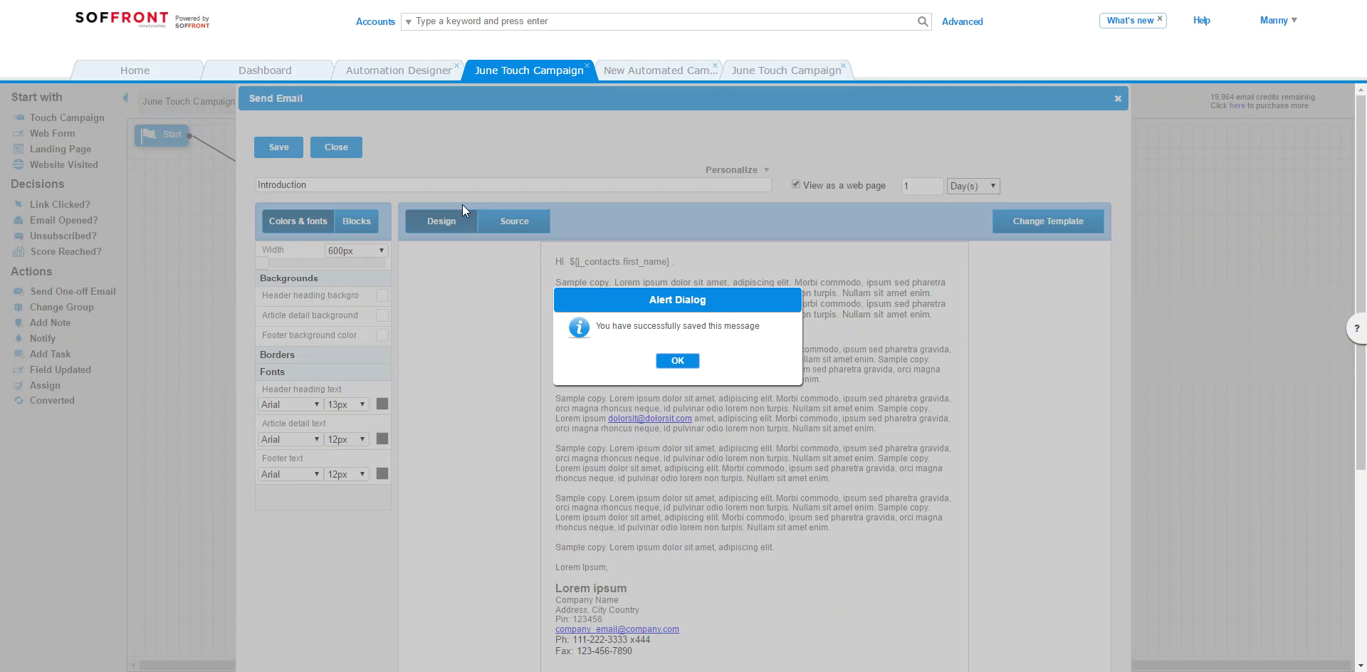
click(662, 360)
click(354, 149)
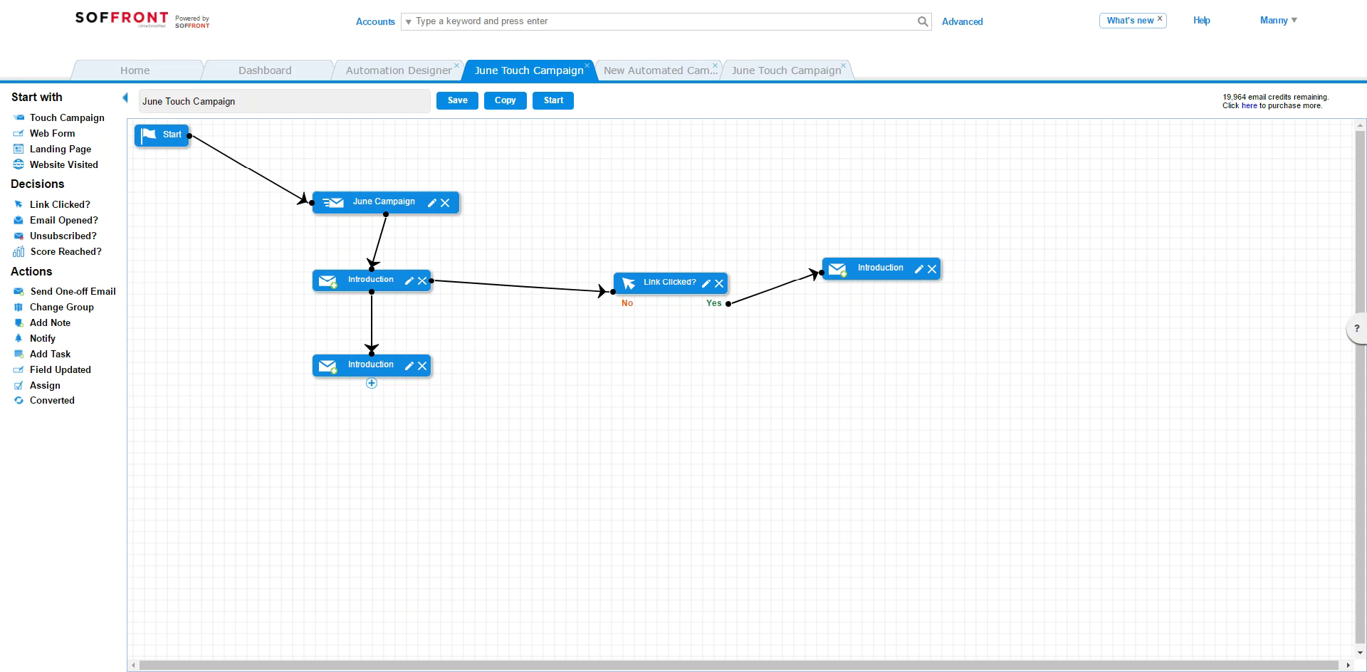
Return to the Automation Designer and create an automated campaign from the "Capture leads using a web form and nurture" template.
click(139, 73)
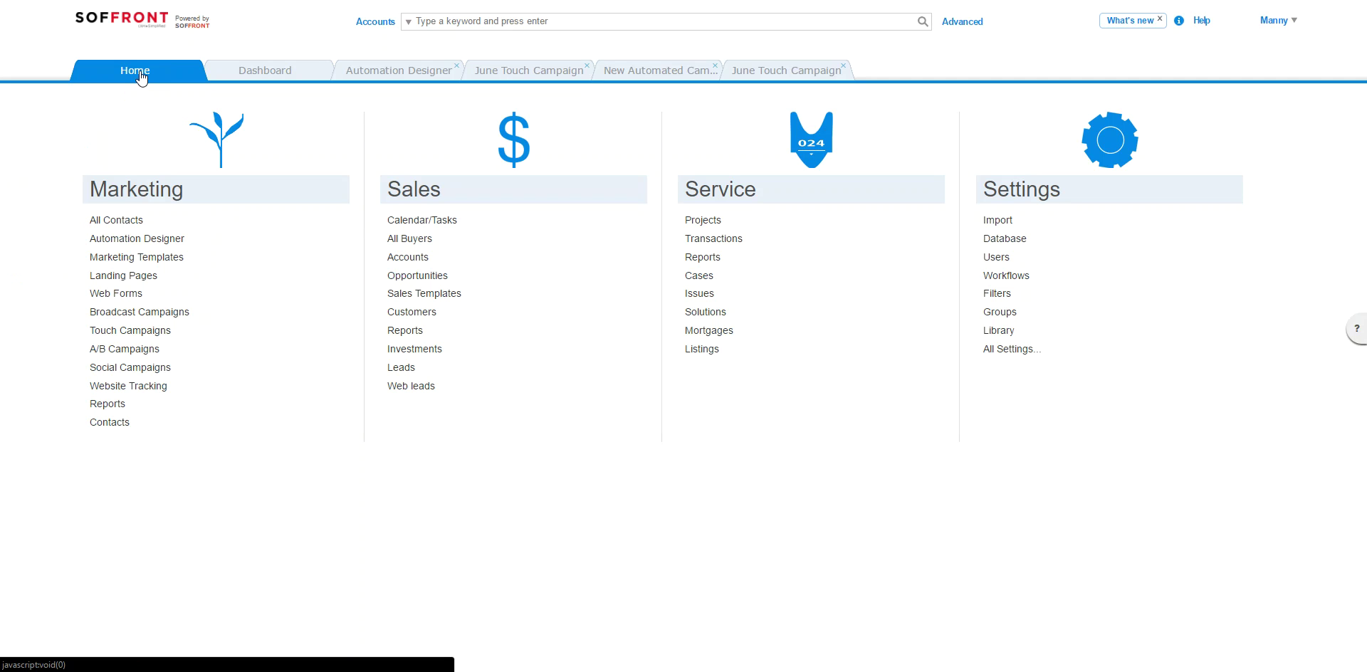
click(147, 239)
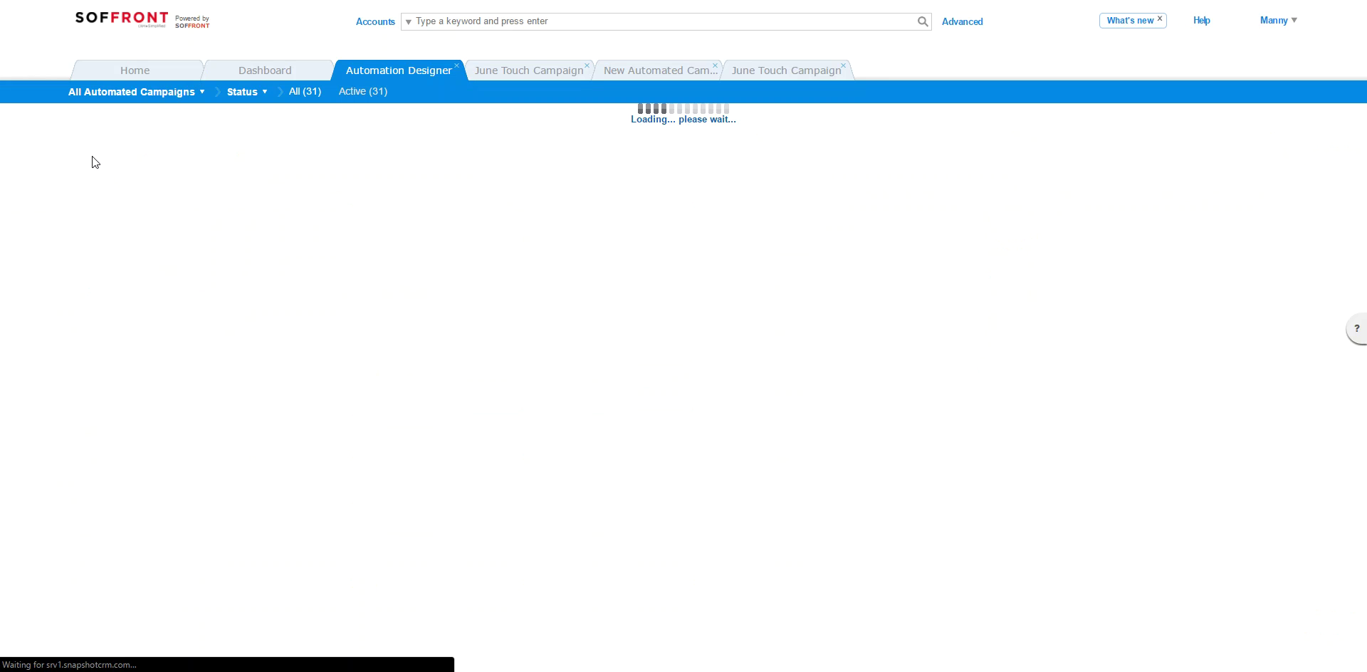
click(88, 140)
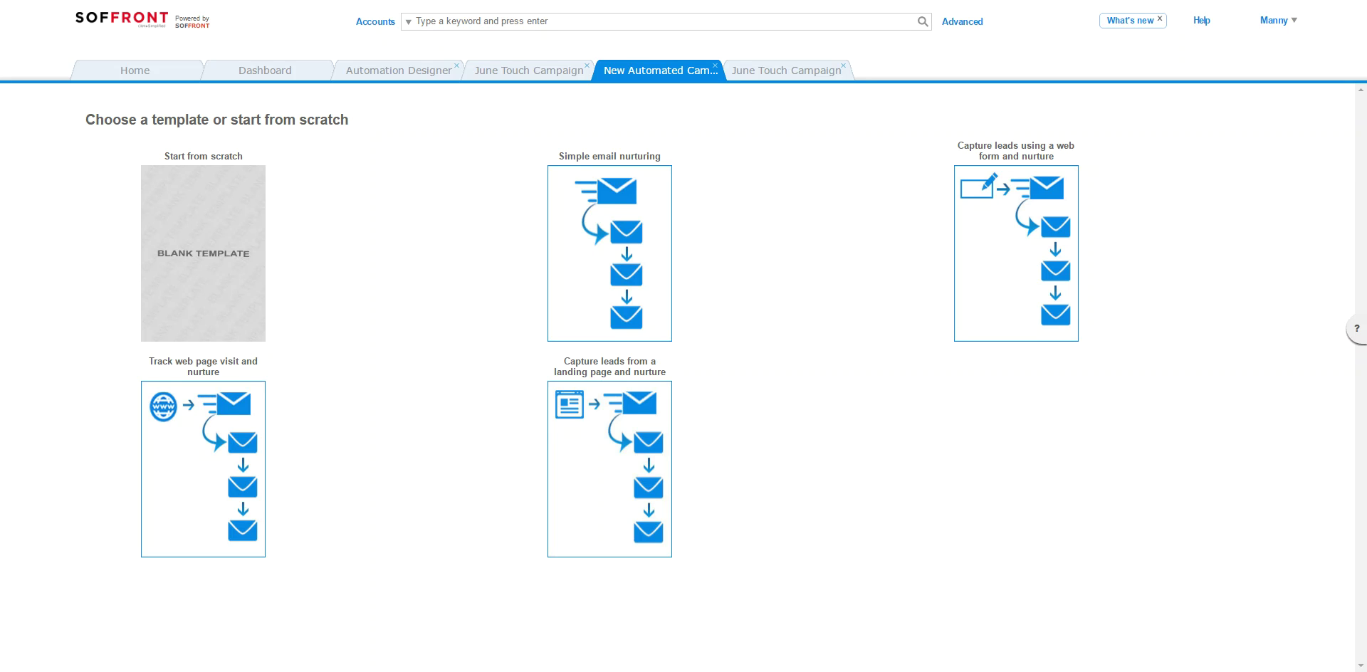
mouse_move(1030, 246)
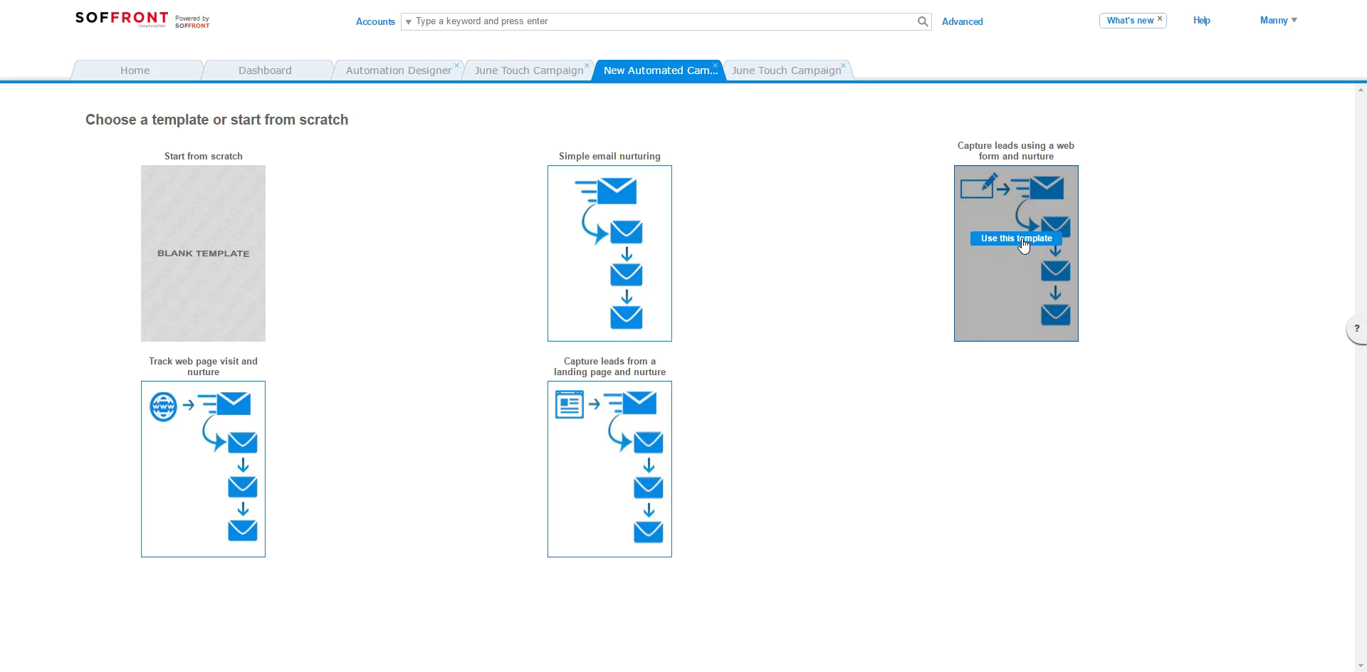
click(1021, 241)
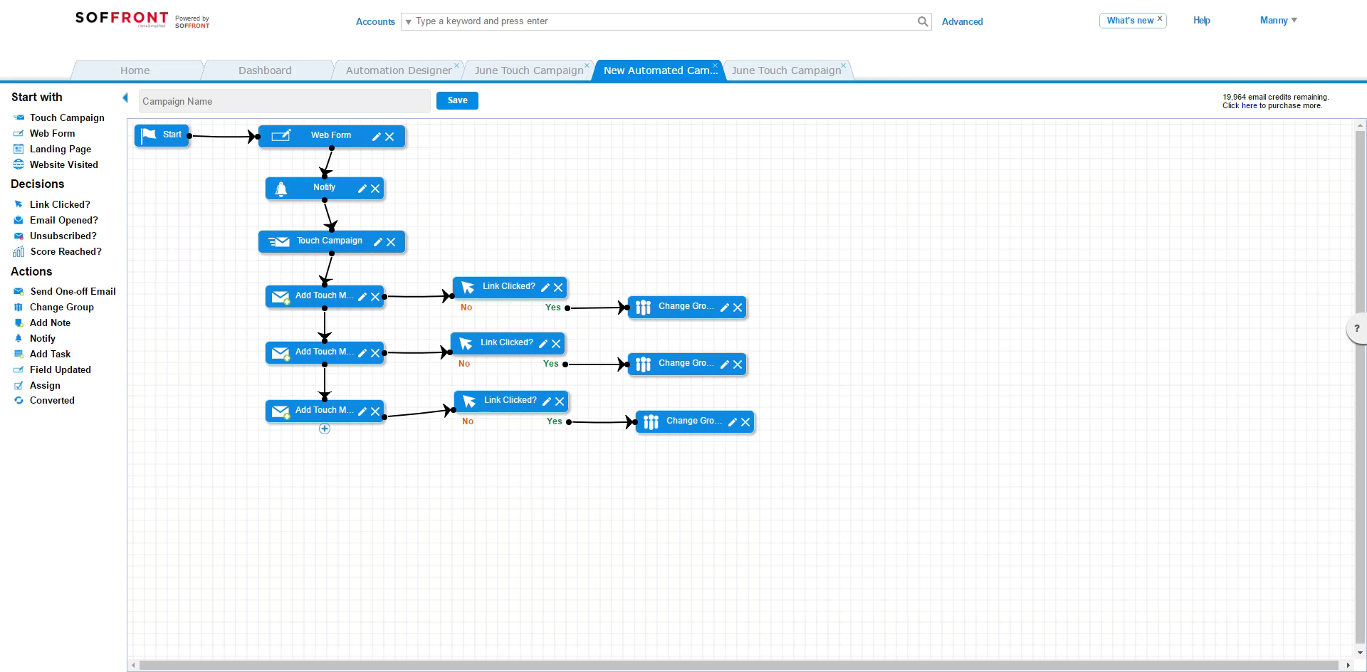
Assign the ACME Cleaners Web Lead Form to the campaign's Web Form block and save it.
click(376, 137)
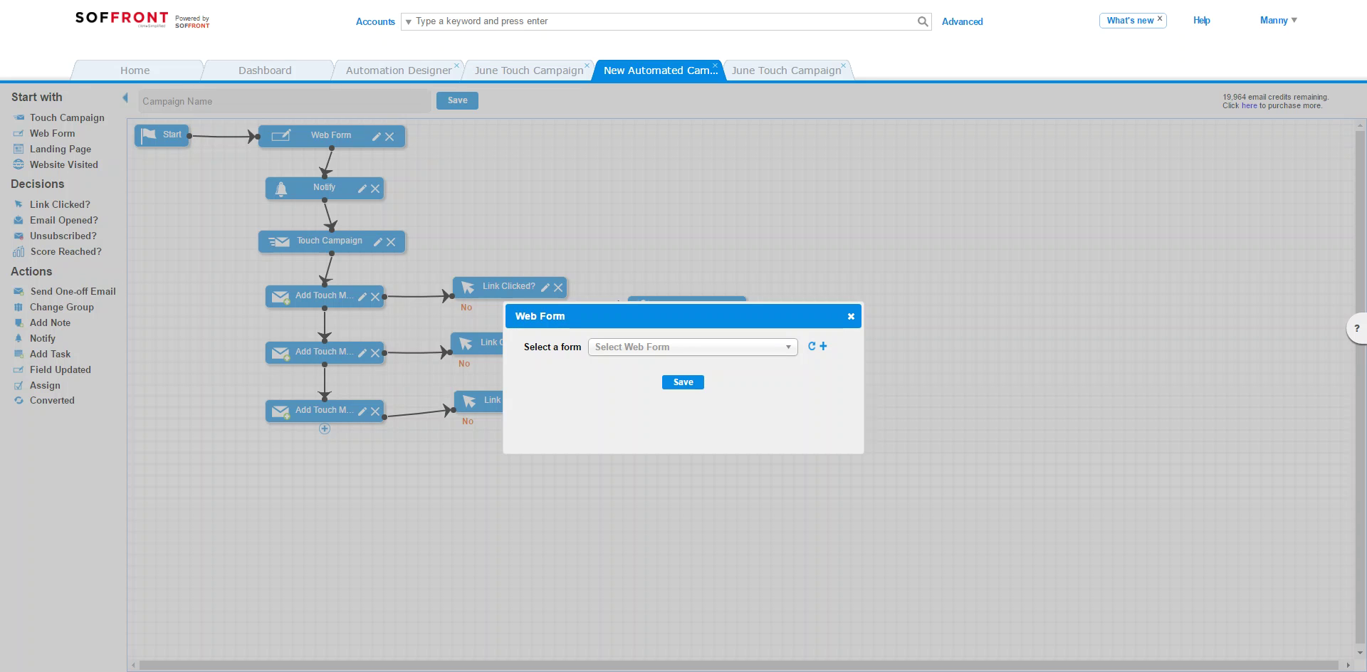
click(769, 346)
scroll(711, 420, down, 2)
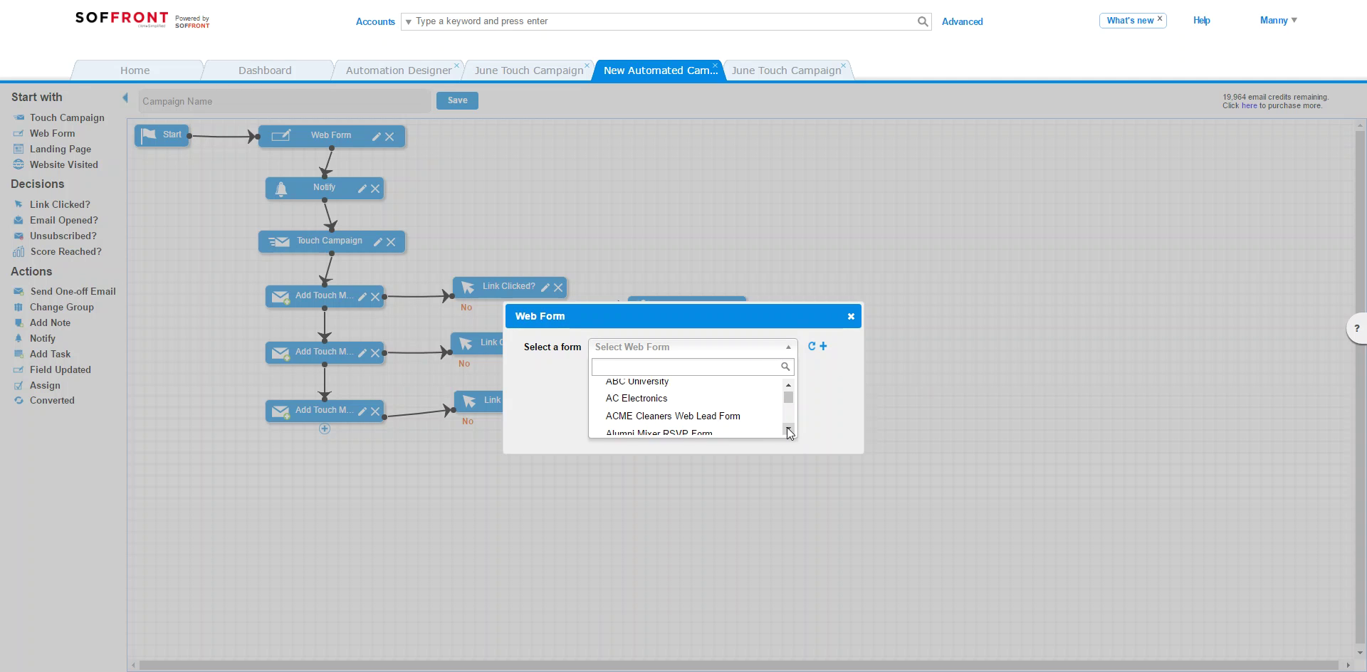
click(721, 412)
click(686, 384)
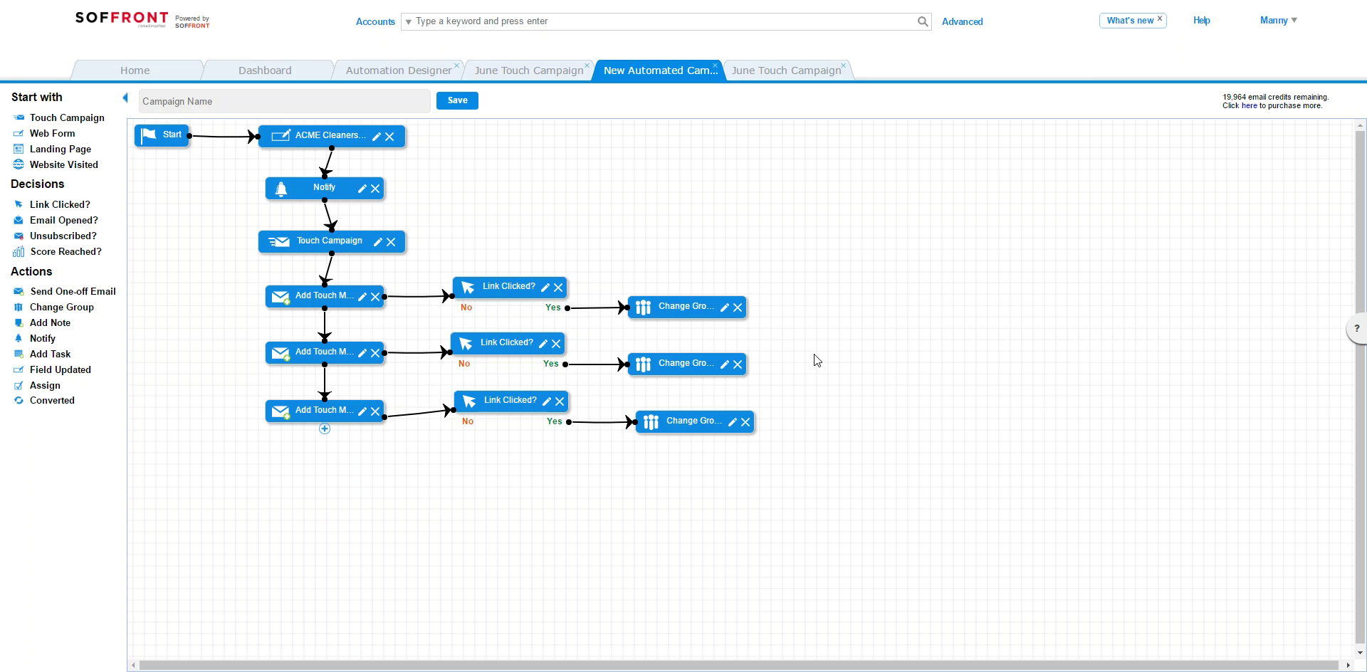
Set the Notify block to alert the Sales Rep and one selected user, then save it.
click(362, 189)
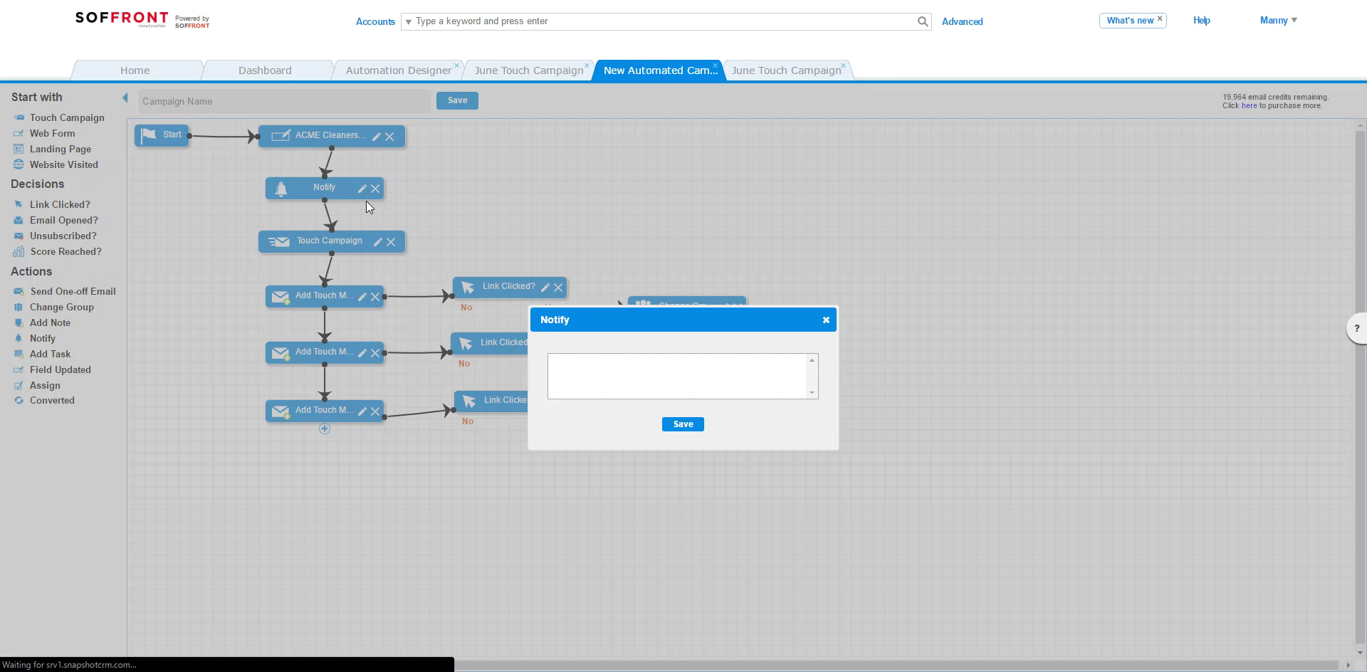
click(554, 360)
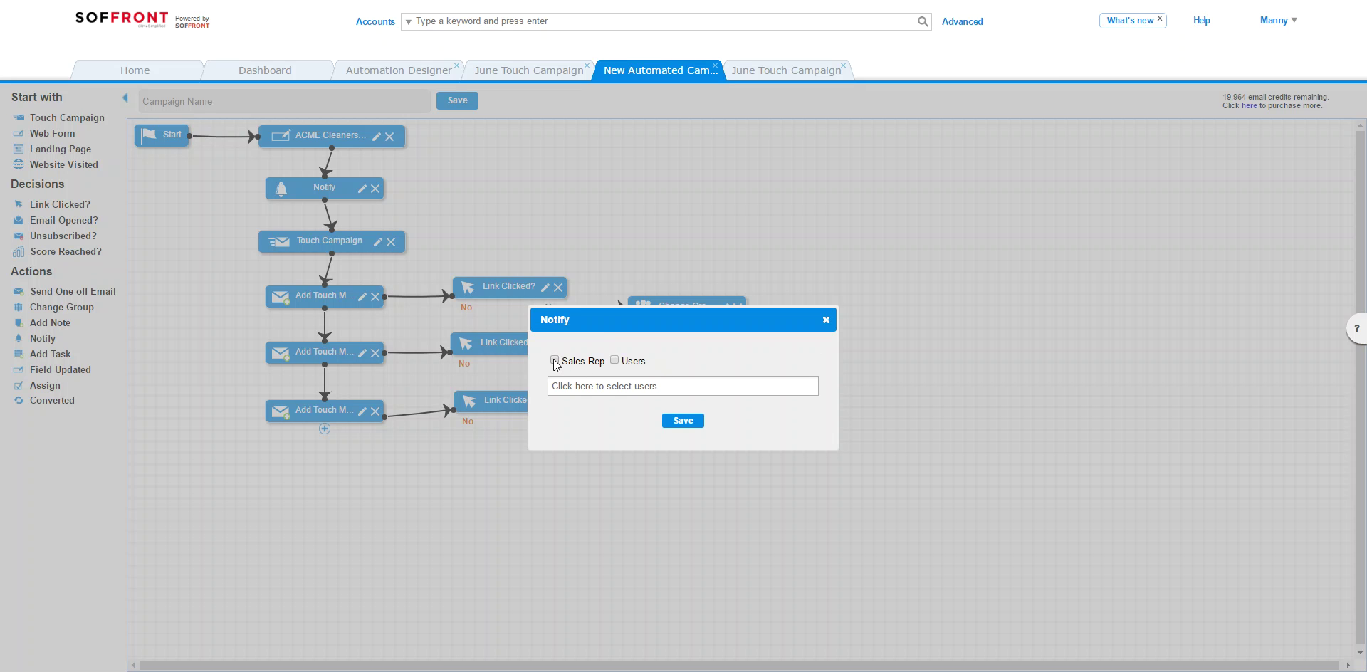
click(625, 390)
click(610, 422)
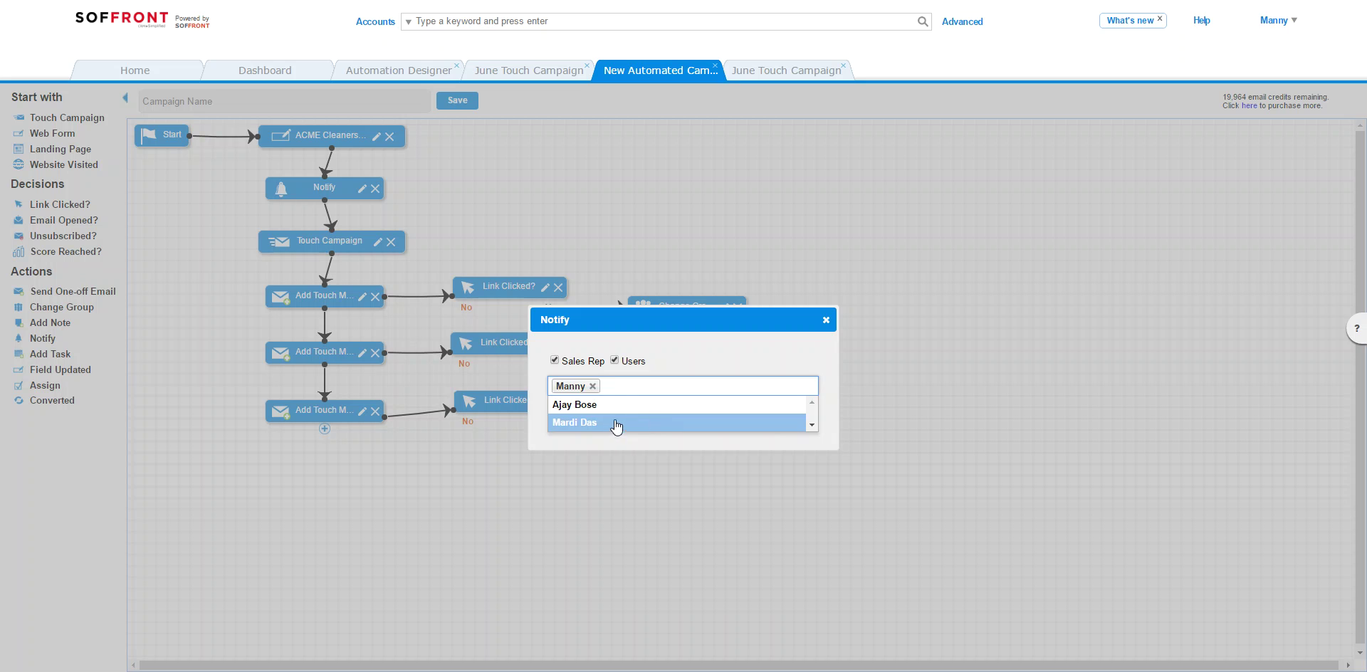
click(703, 353)
click(683, 420)
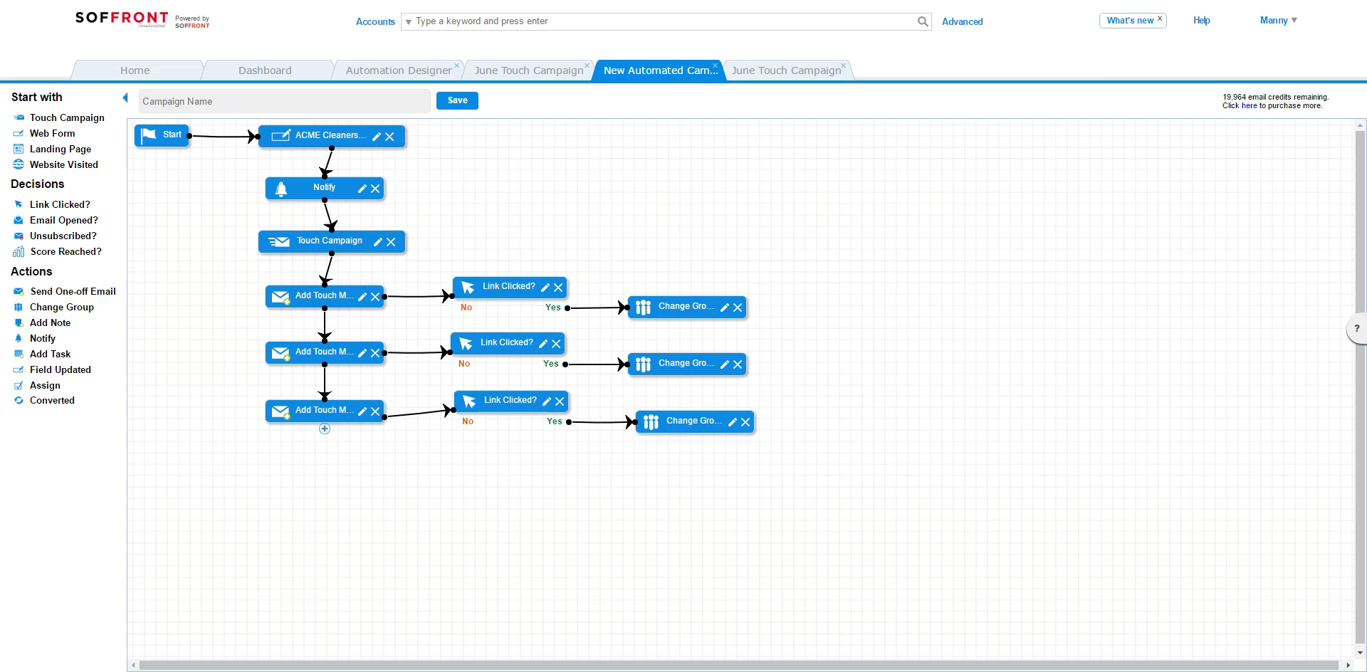
Set up the Touch Campaign block as "Web form touch campaign" for the A Leads group, starting 19 Jun 2017 10:01, and save it.
click(377, 242)
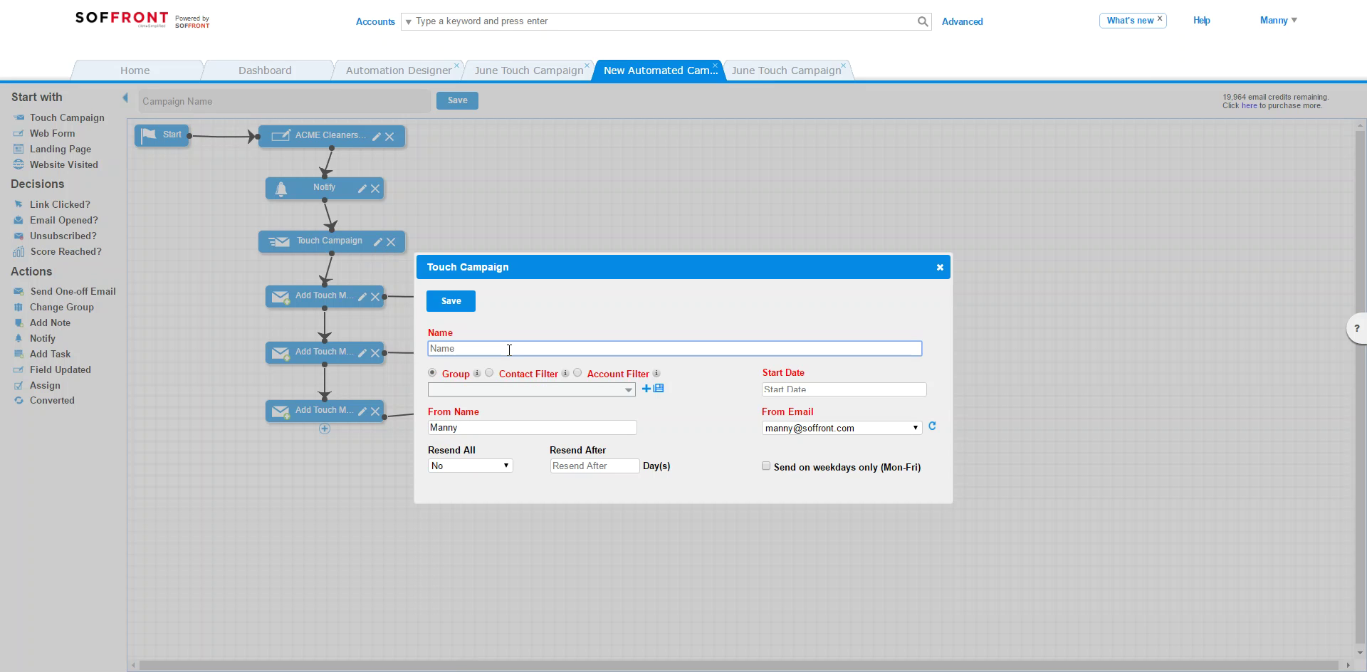
text(Web form touch campaign)
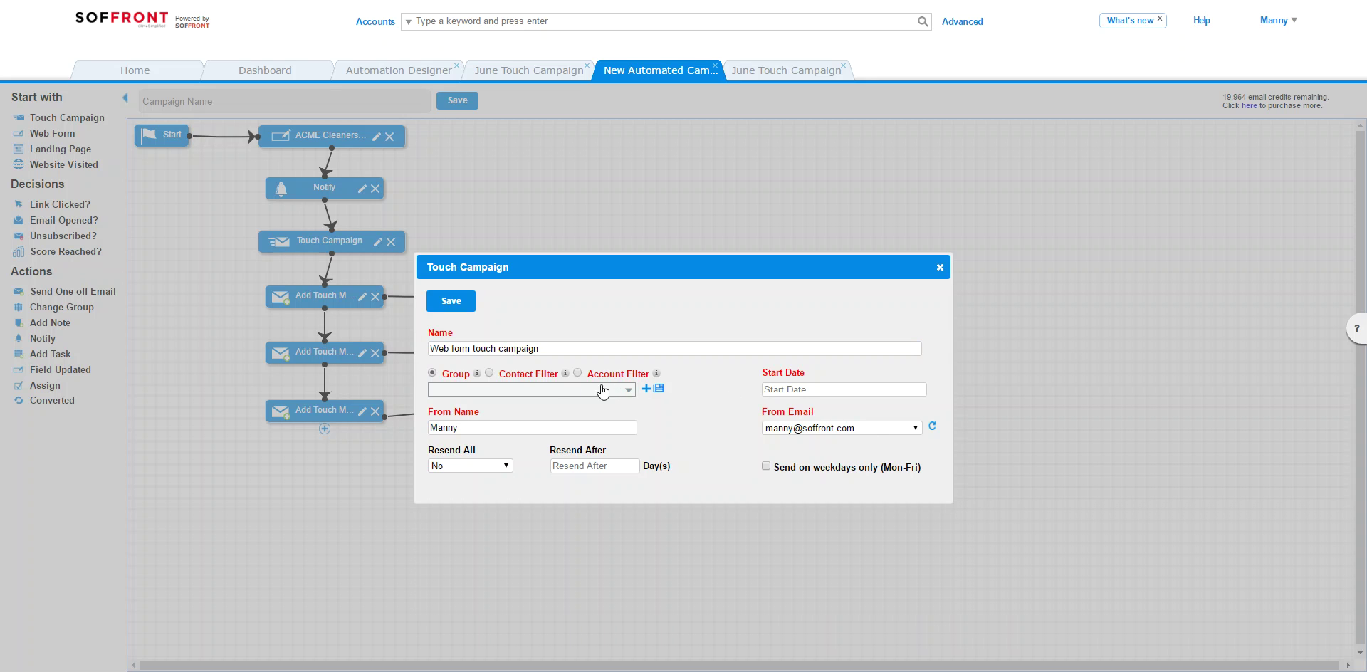
click(627, 390)
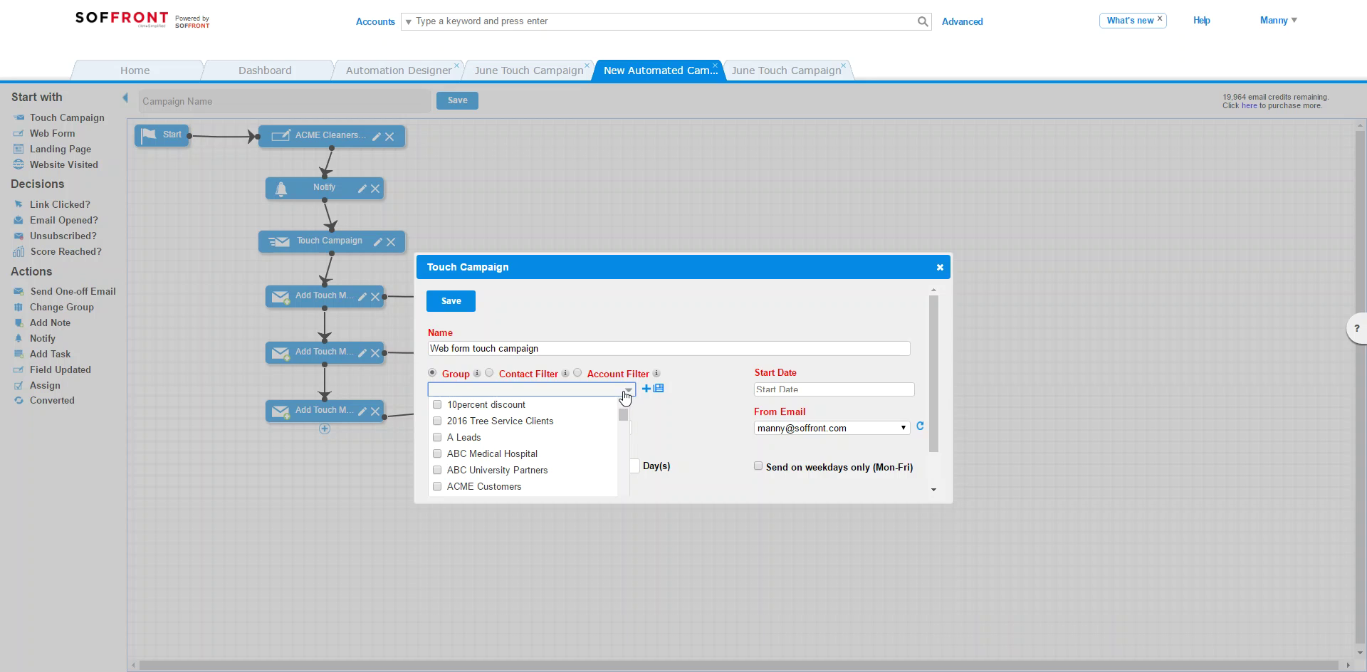
click(463, 437)
click(701, 400)
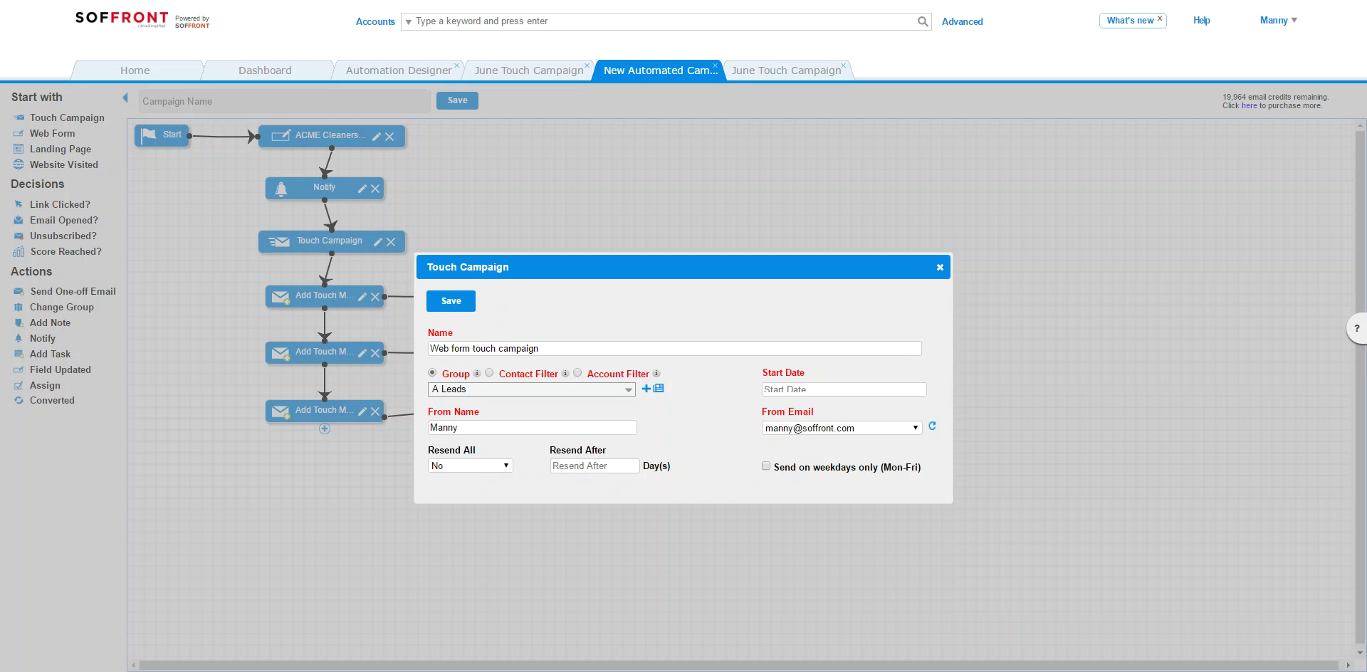
click(808, 390)
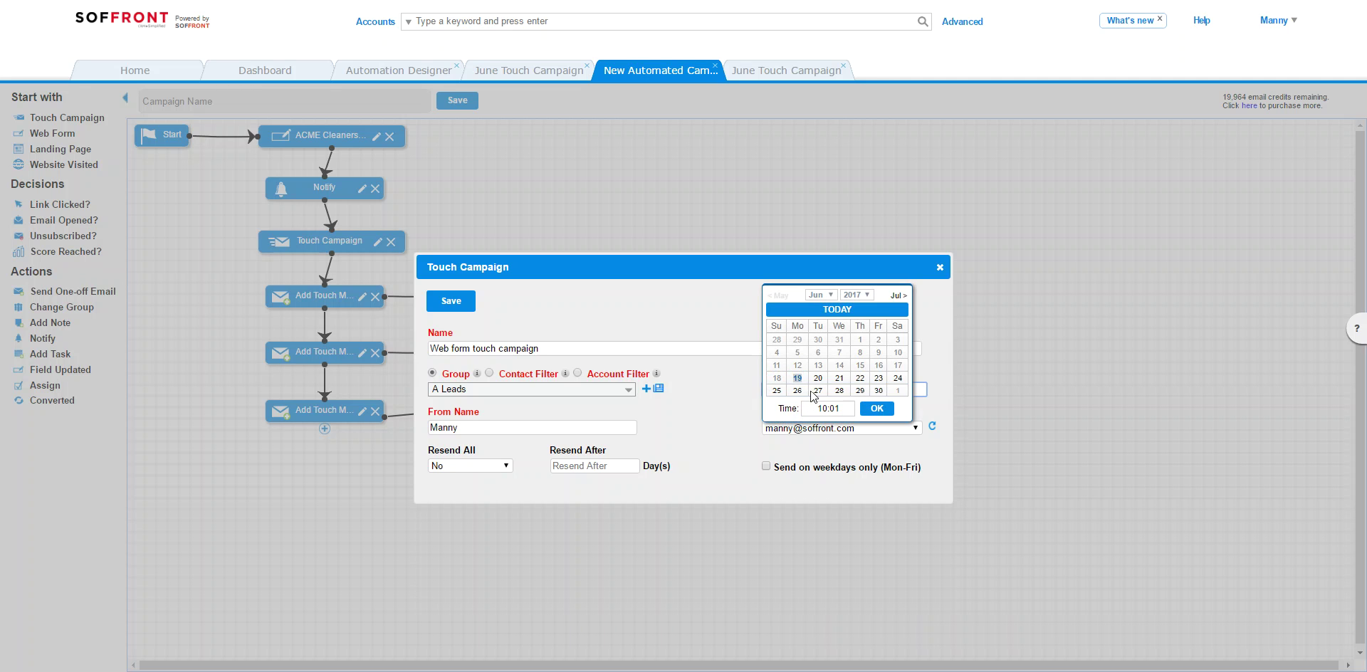
click(880, 409)
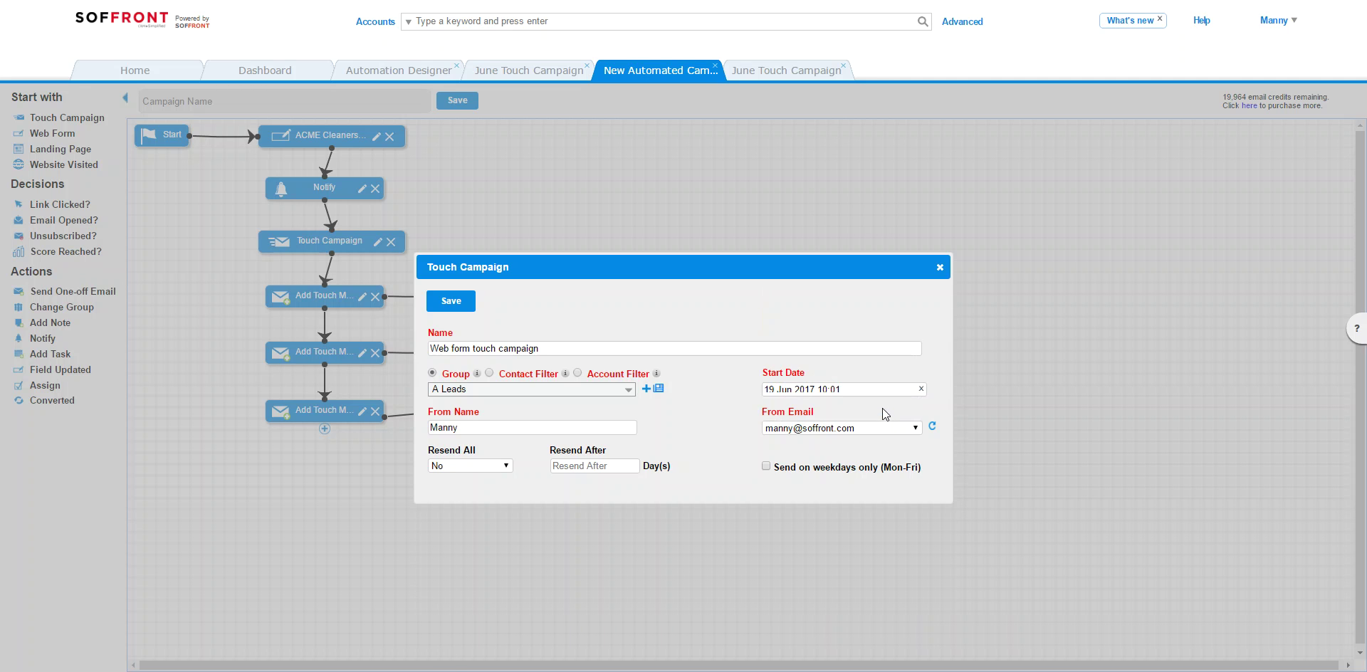
click(466, 304)
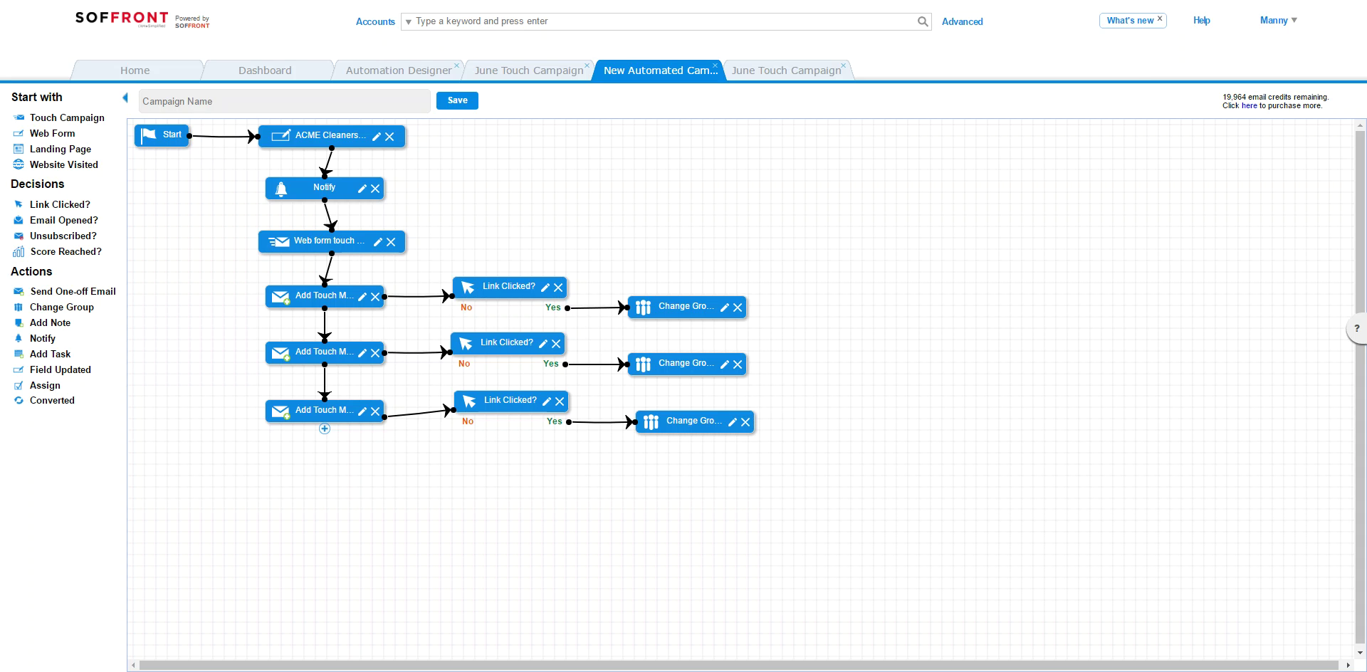
Return to the Automation Designer and create an automated campaign from the "Track web page visit and nurture" template.
click(184, 80)
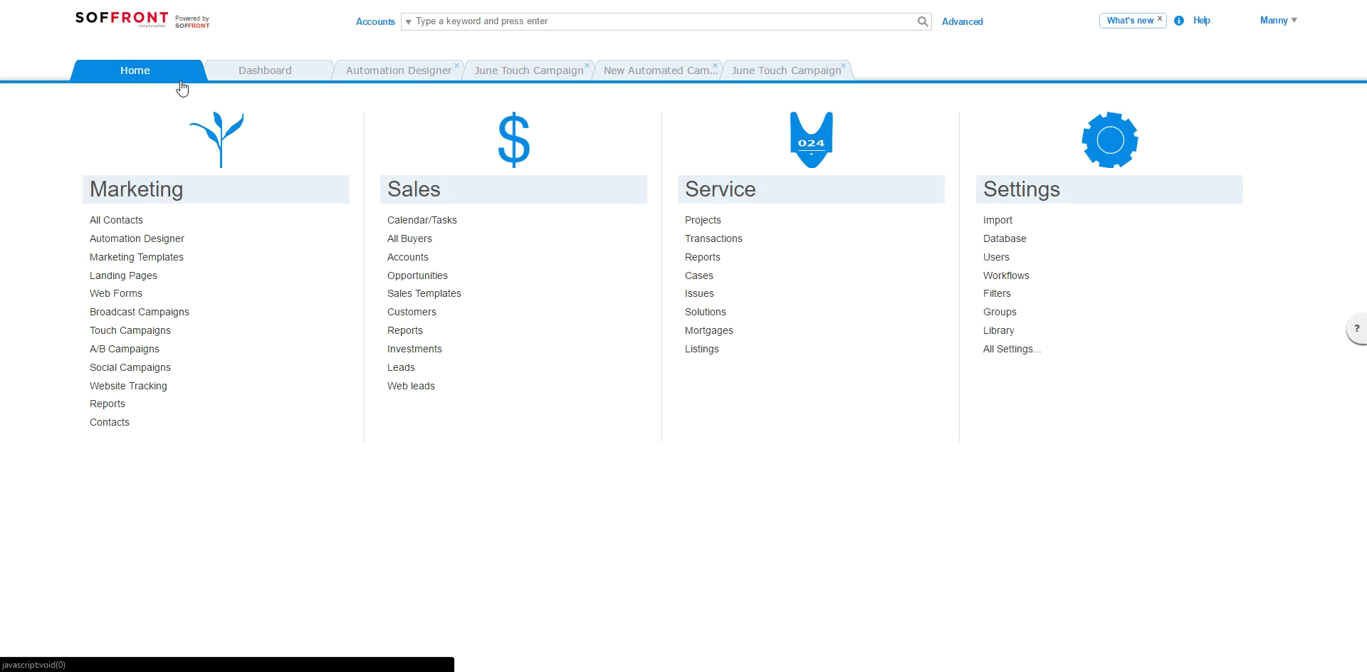
click(146, 240)
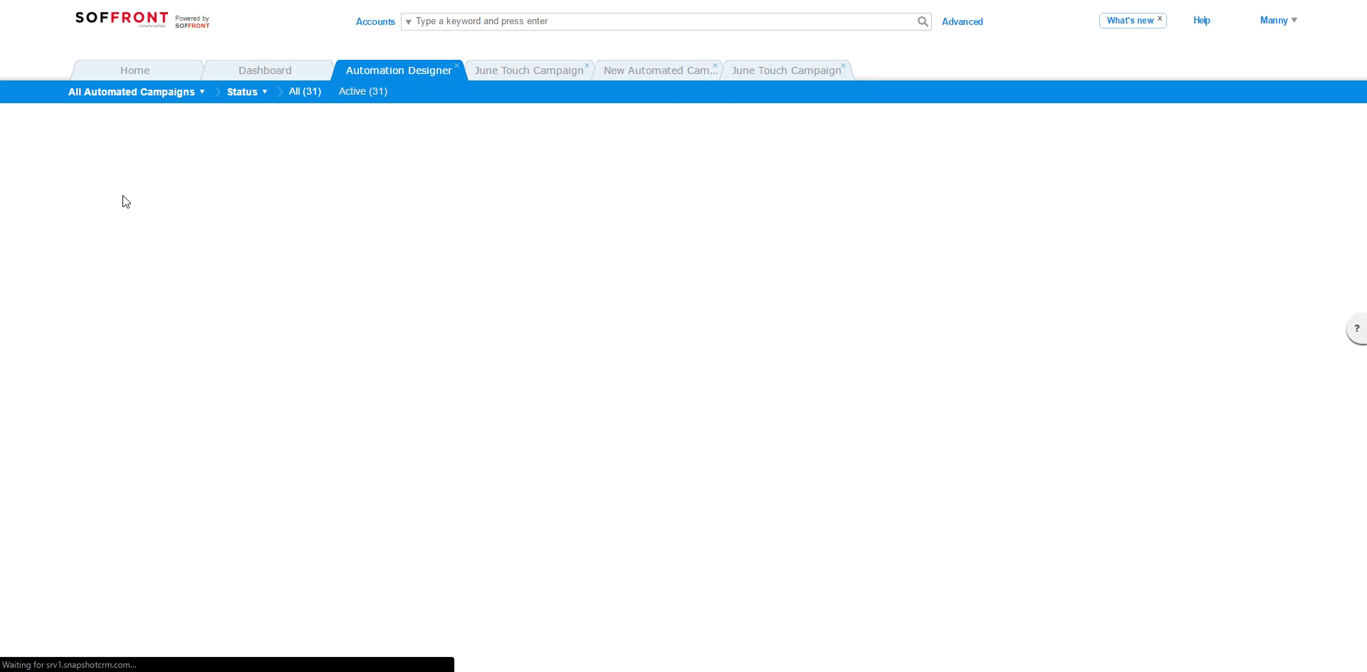
click(87, 137)
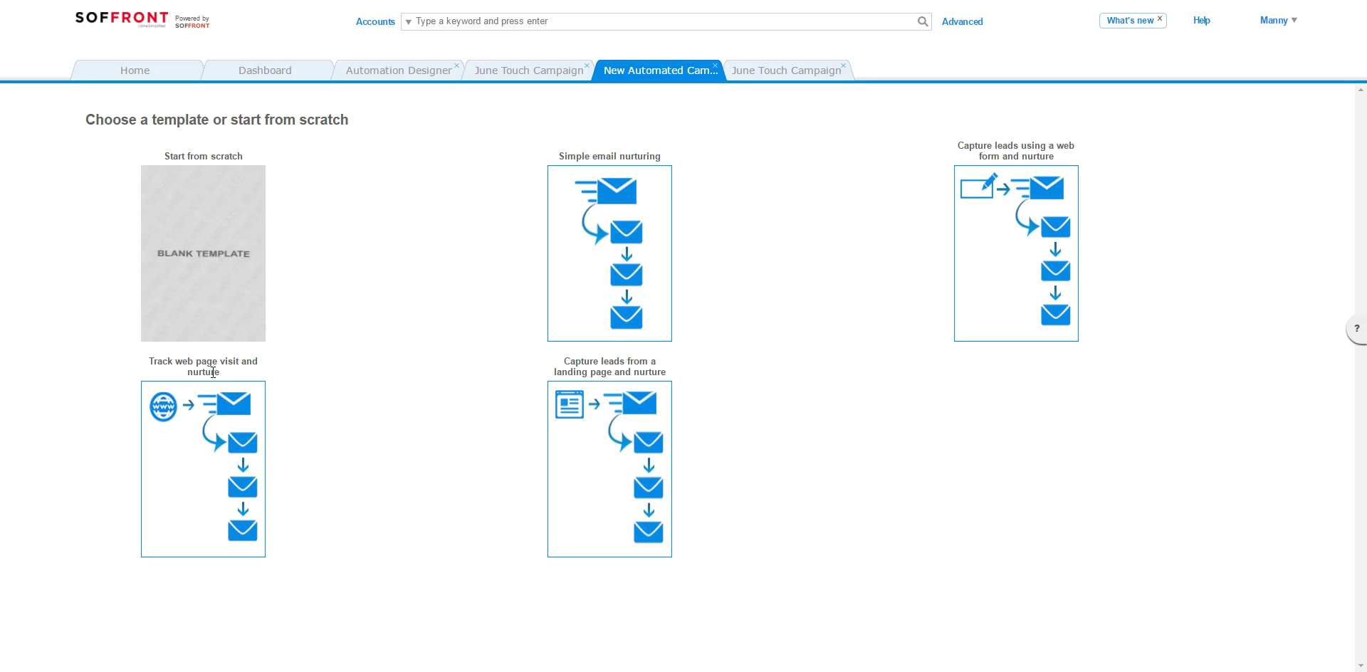
mouse_move(205, 441)
click(202, 463)
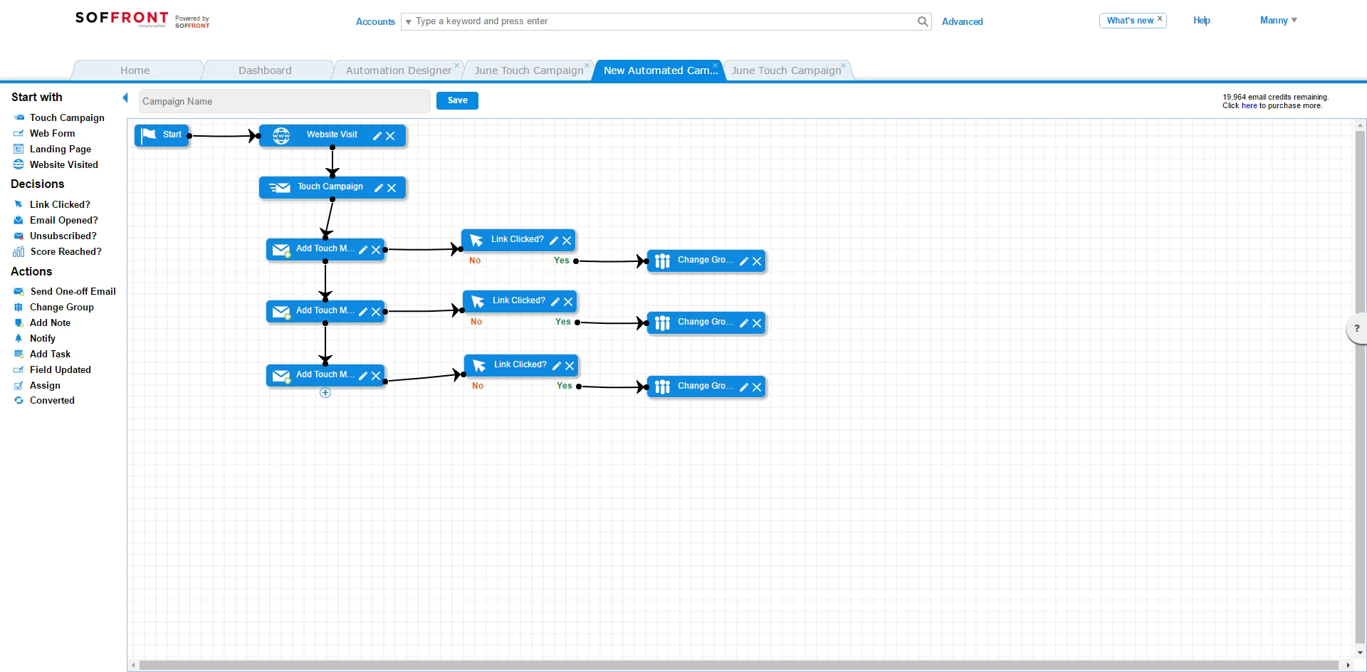
click(377, 137)
text(www.soffront.com)
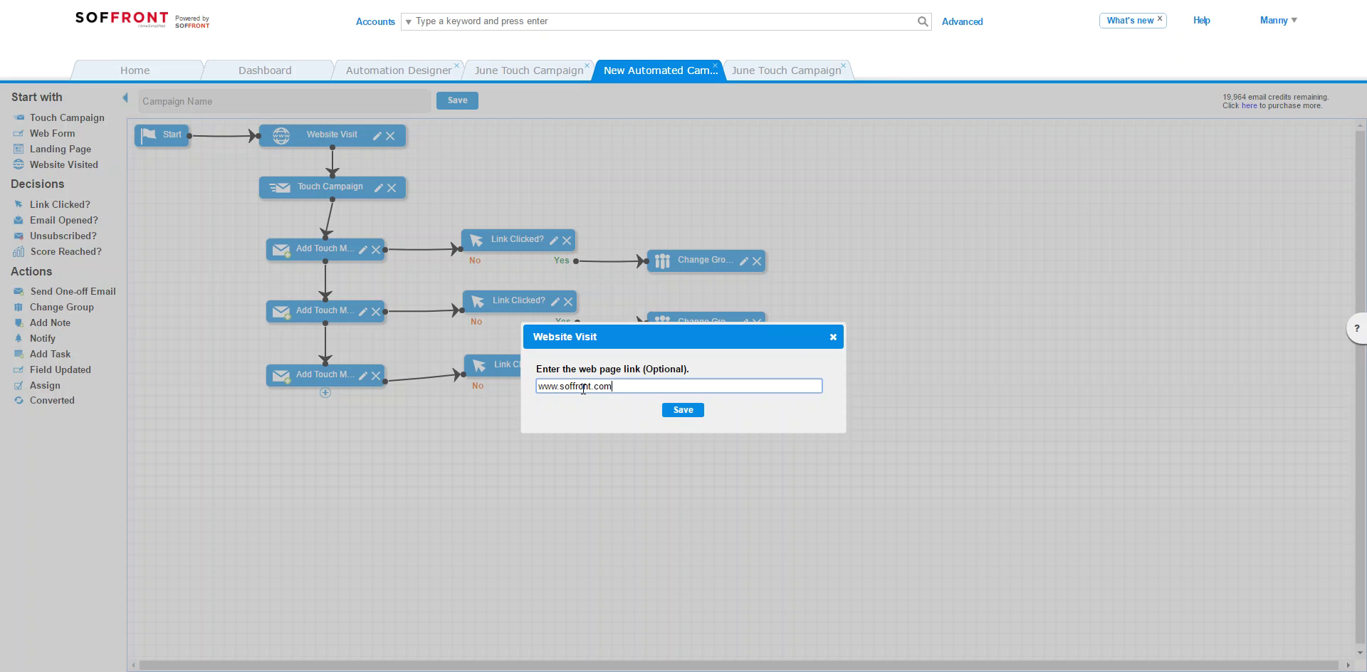
click(687, 412)
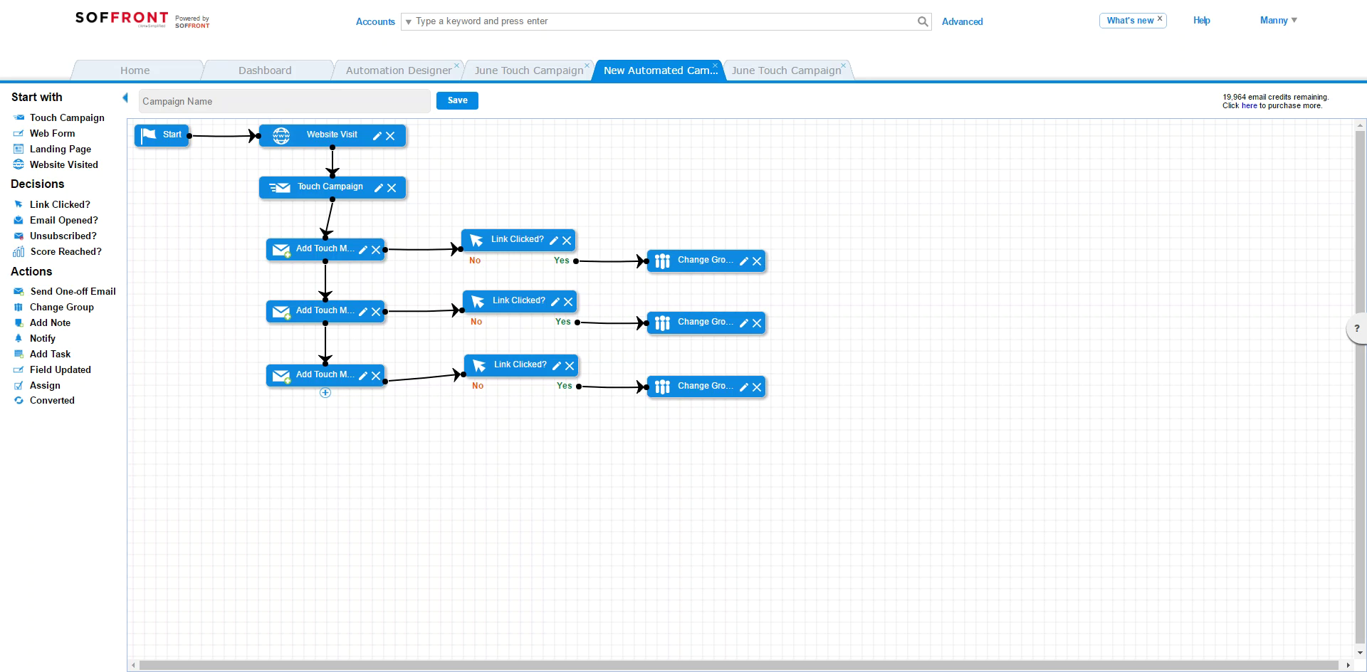
Return to the Automation Designer and create an automated campaign from the "Capture leads from a landing page and nurture" template.
click(143, 72)
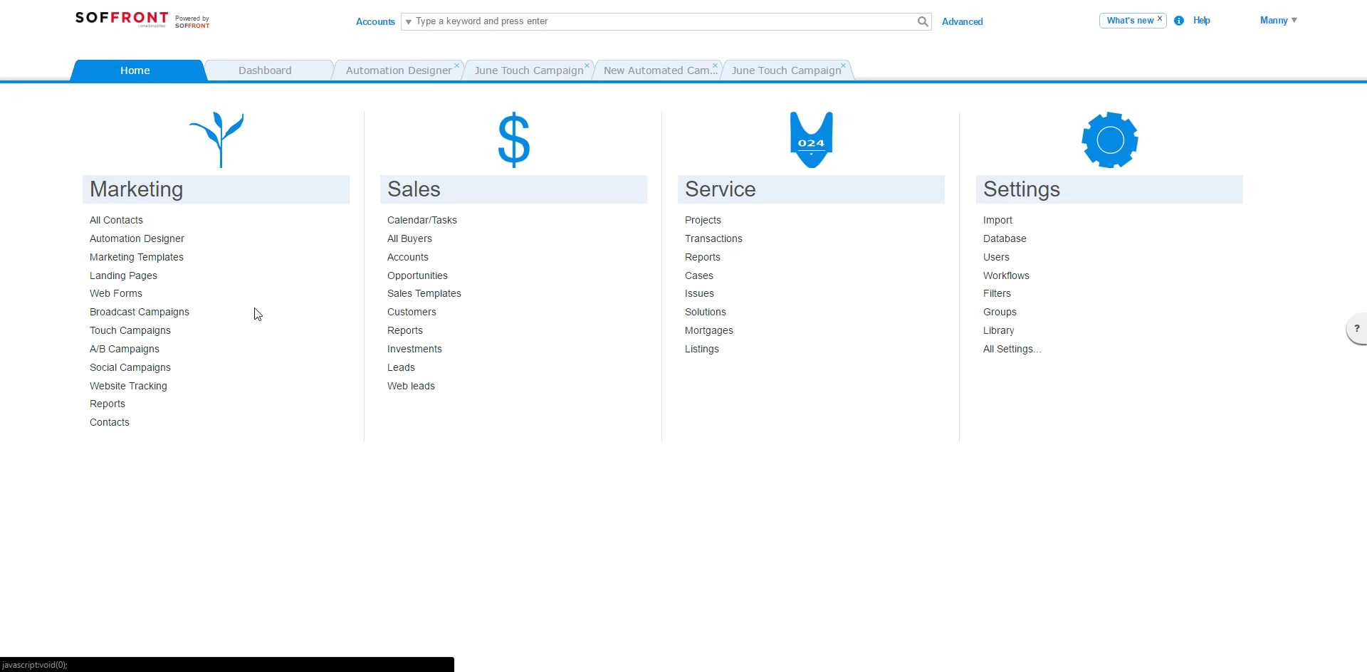
click(162, 240)
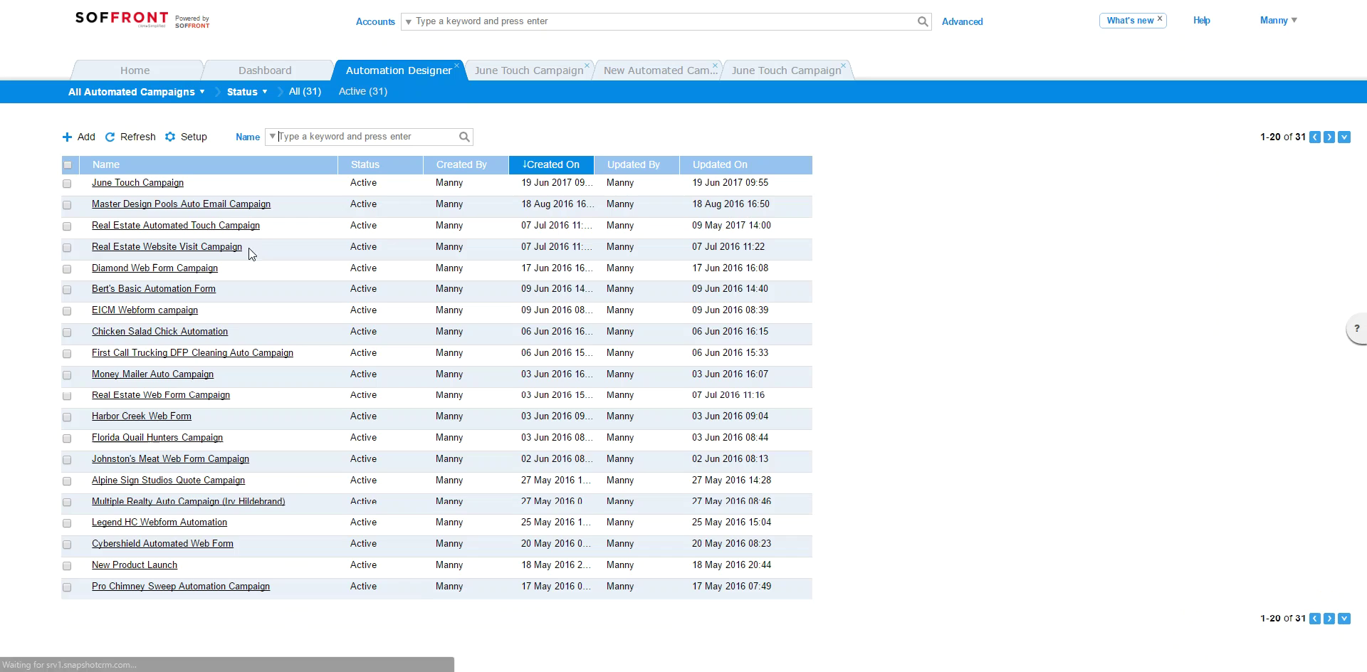
click(81, 138)
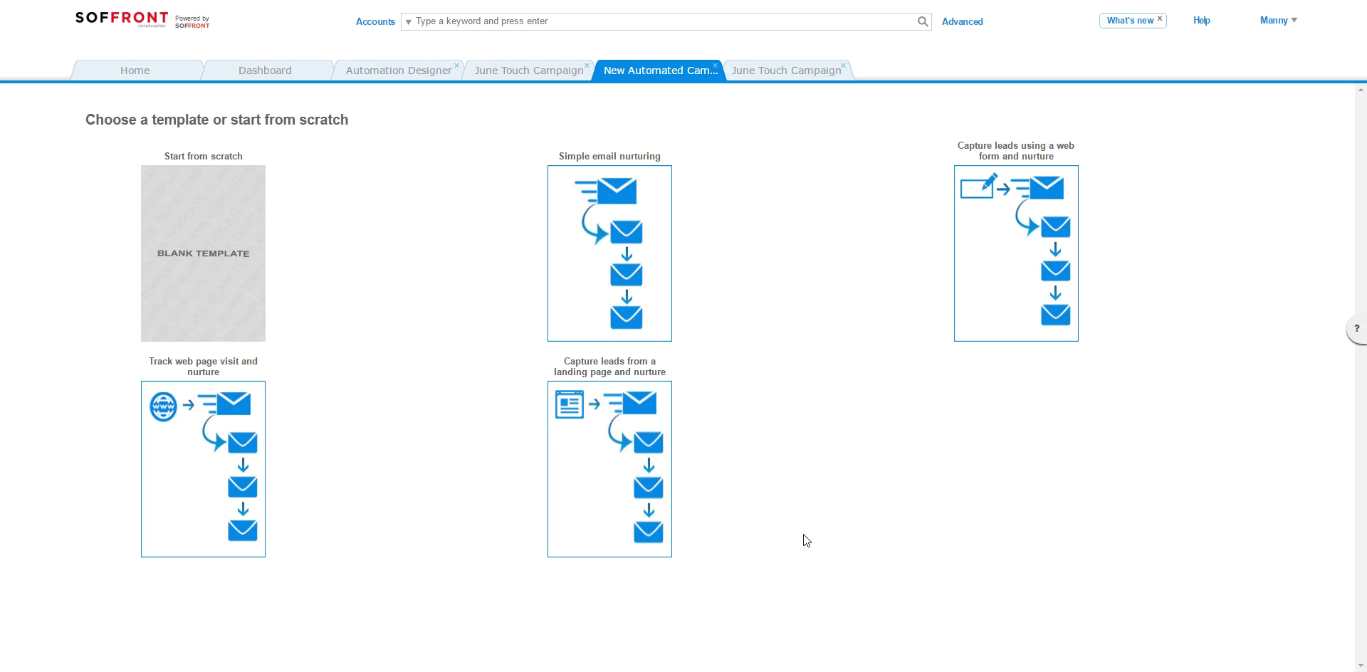
mouse_move(649, 491)
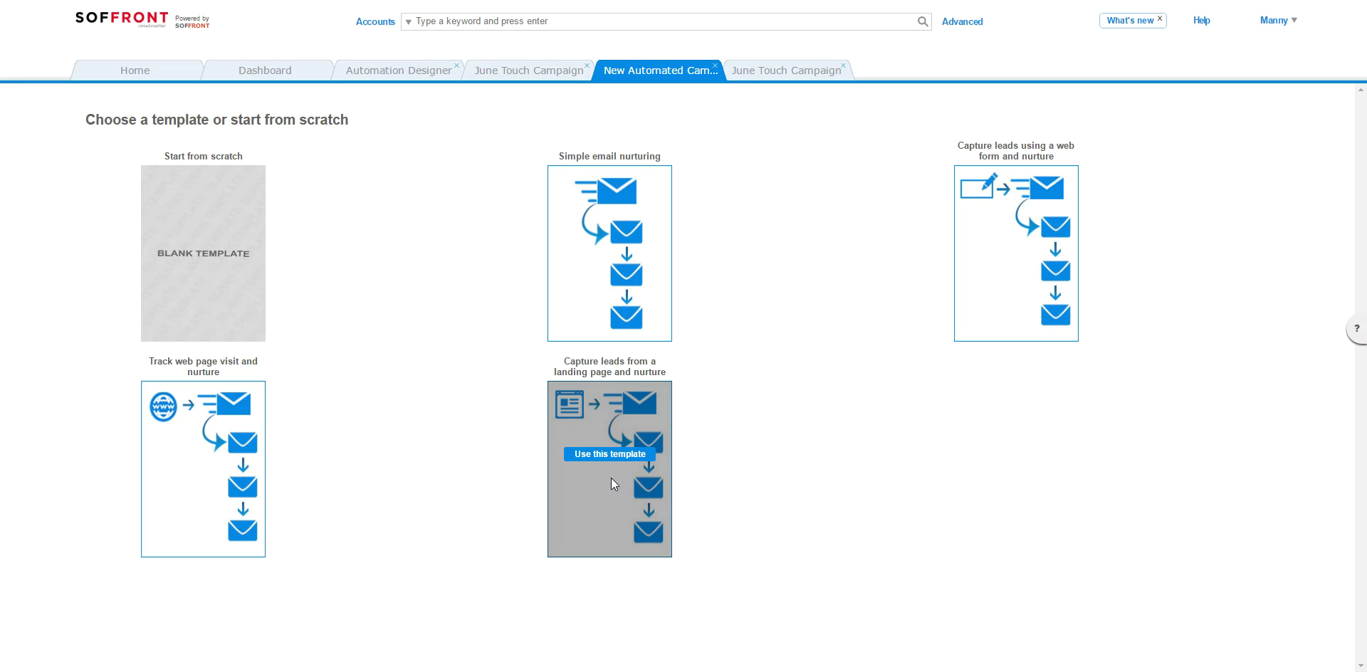
click(600, 461)
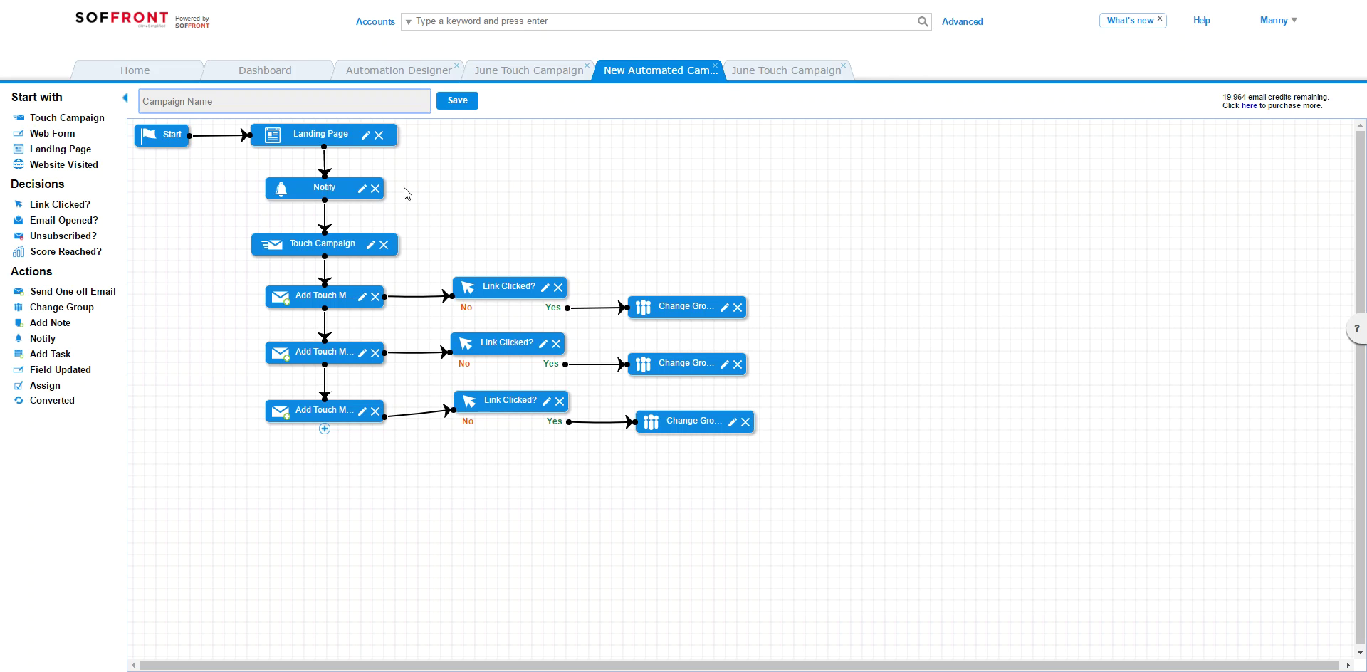
Assign the Test landing page to the campaign's Landing Page block and save it.
click(366, 135)
click(720, 357)
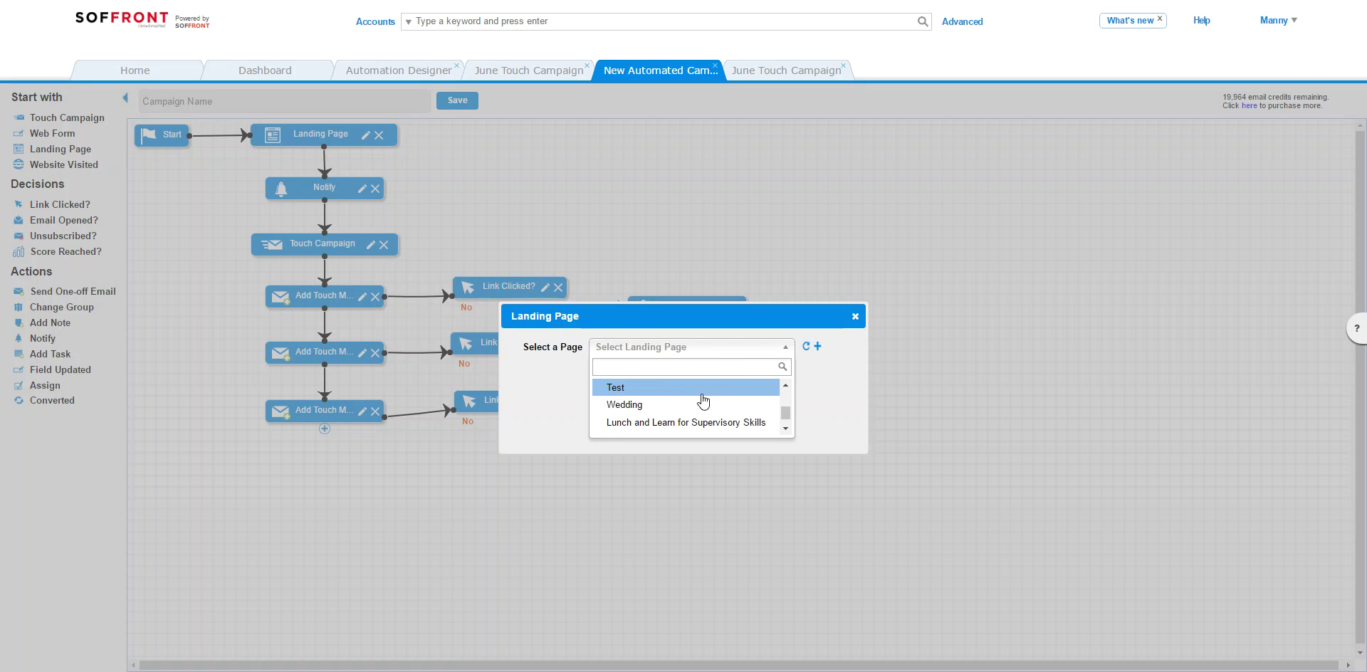
click(683, 392)
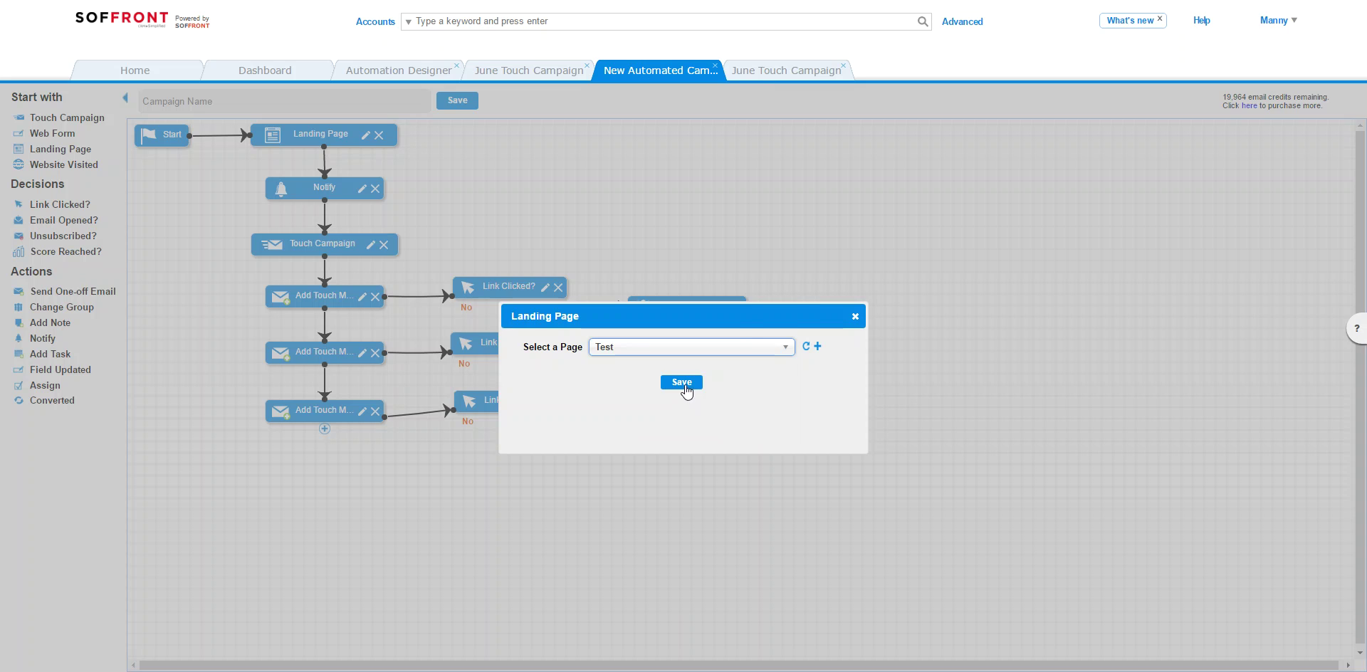
click(682, 388)
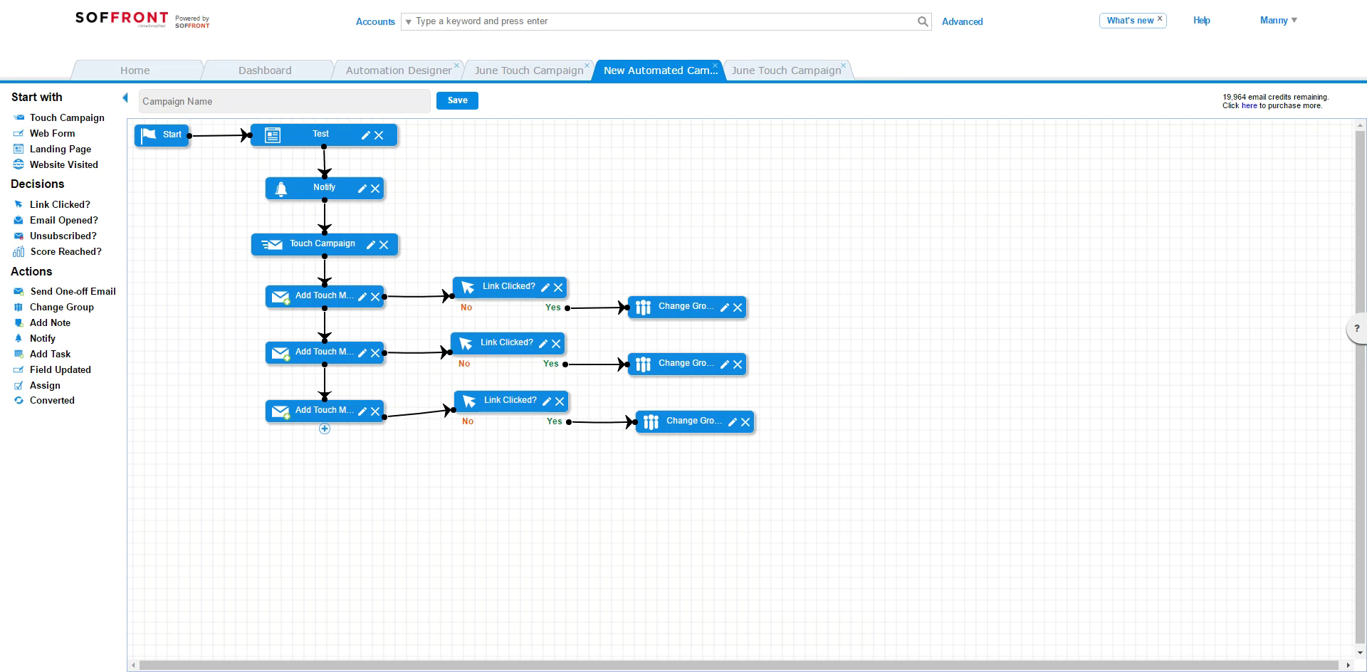
Set the landing page campaign's Notify block to alert the Campaign Sender and one selected user, then save it.
click(361, 189)
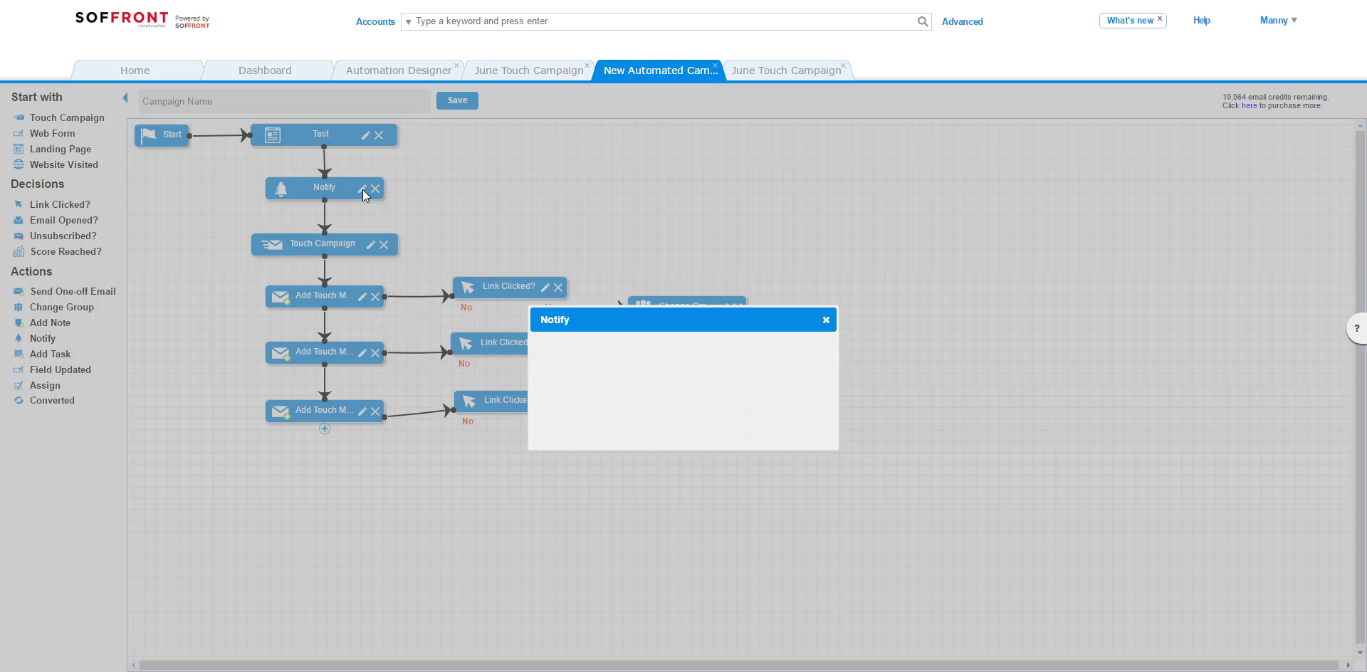
click(570, 360)
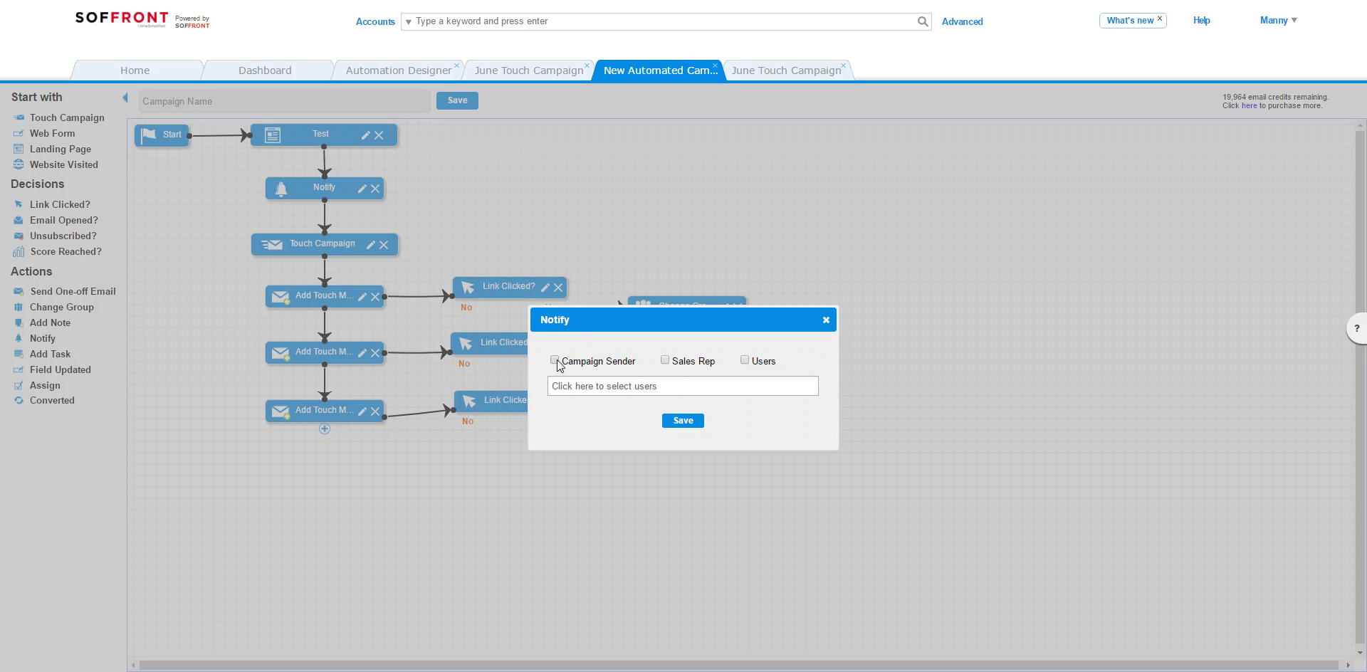
click(622, 388)
click(611, 417)
click(794, 358)
click(684, 420)
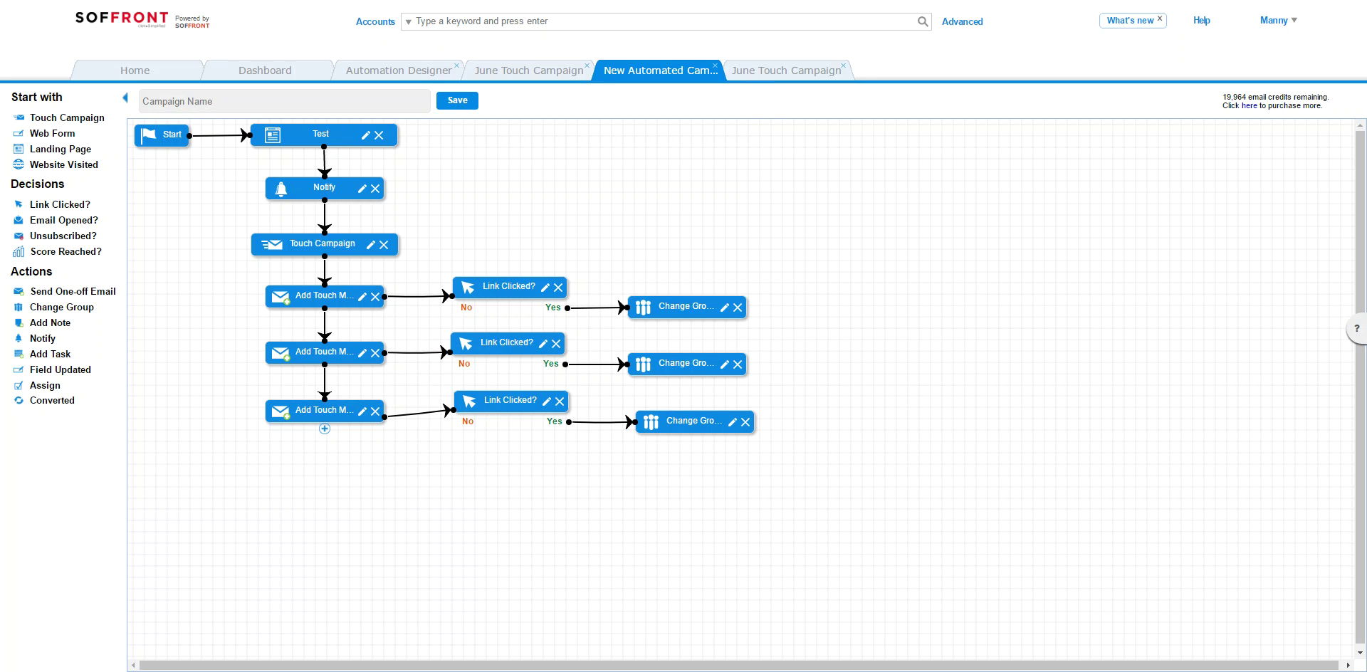